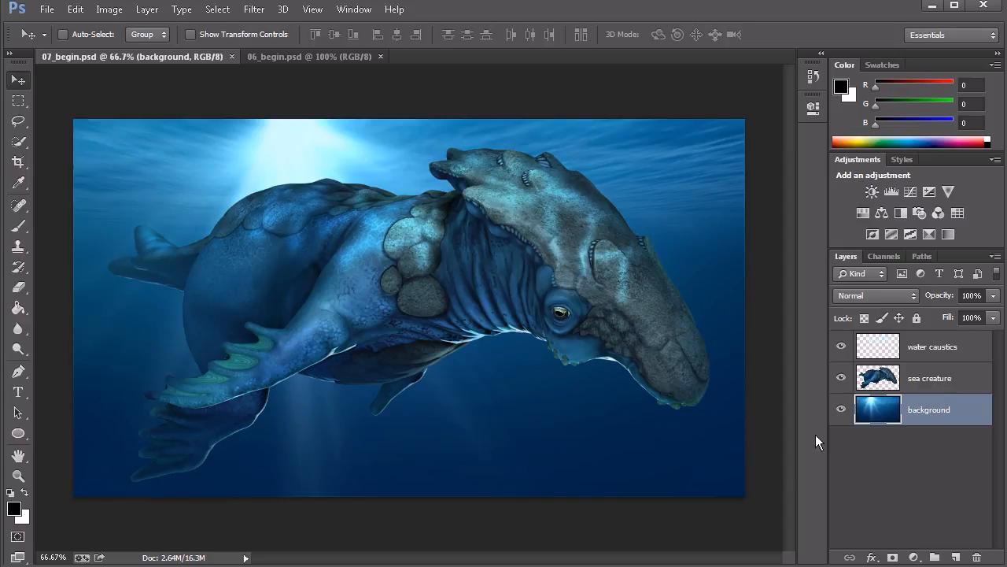
Step: Switch to 06_begin.psd and scribble across the locked Background layer with the 13-pixel Eraser
left_click(309, 56)
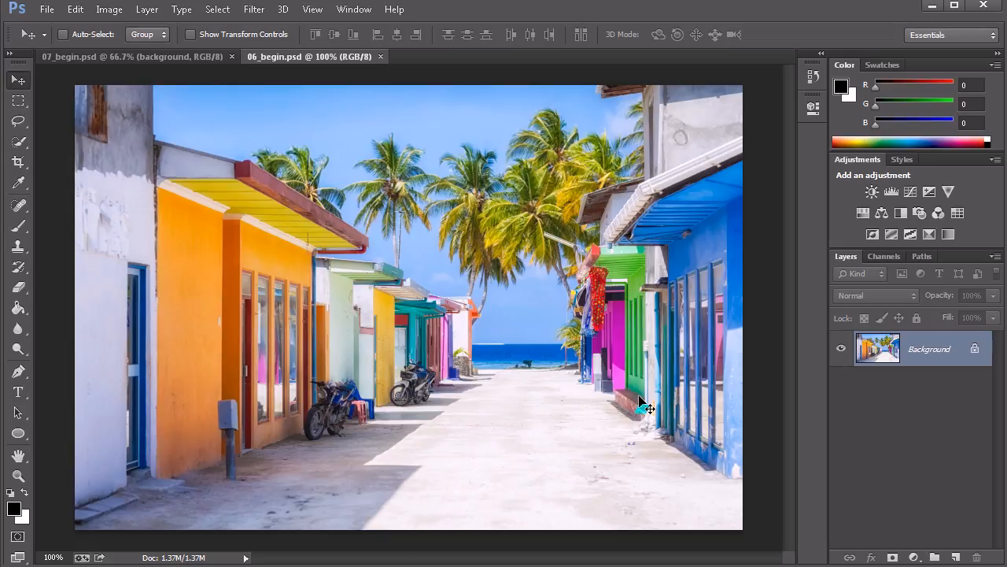
left_click(19, 288)
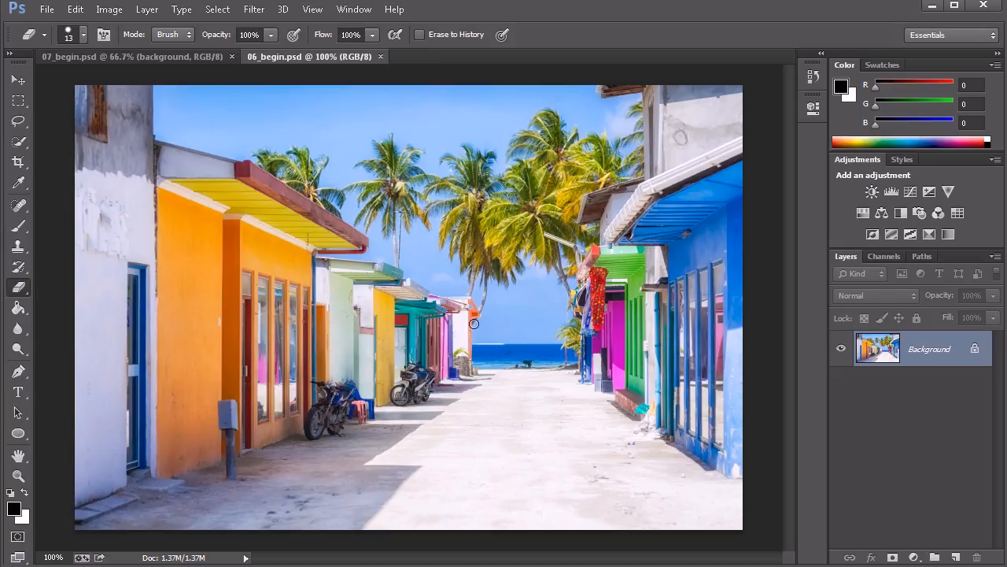
mouse_move(559, 222)
left_mouse_down()
mouse_move(503, 242)
mouse_move(289, 384)
mouse_move(488, 265)
mouse_move(393, 342)
mouse_move(462, 323)
mouse_move(401, 389)
mouse_move(536, 348)
mouse_move(459, 411)
mouse_move(475, 401)
left_mouse_up()
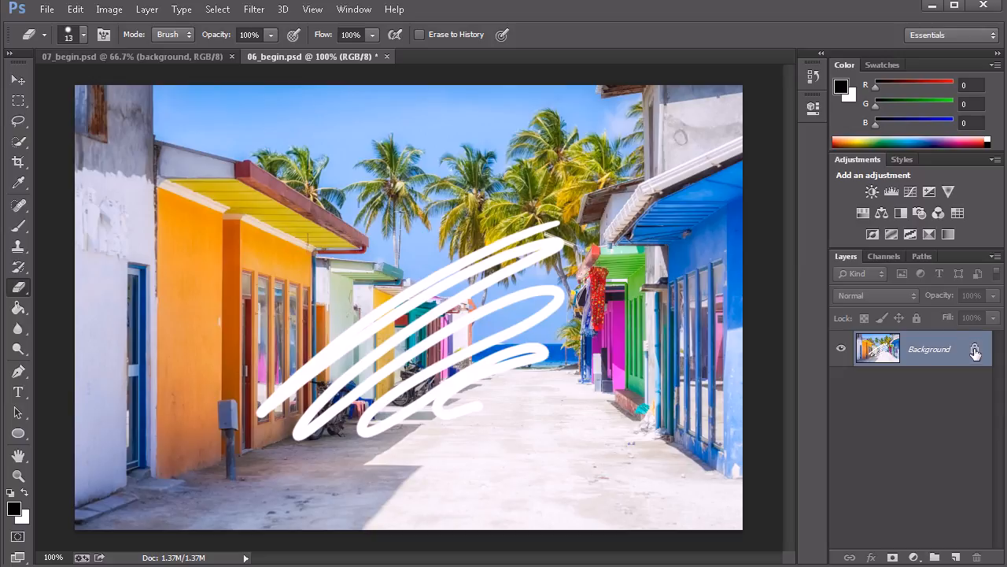
Step: Unlock the Background layer and erase a diagonal strip from the middle palm tree down to the street
left_click_drag(975, 353, 976, 556)
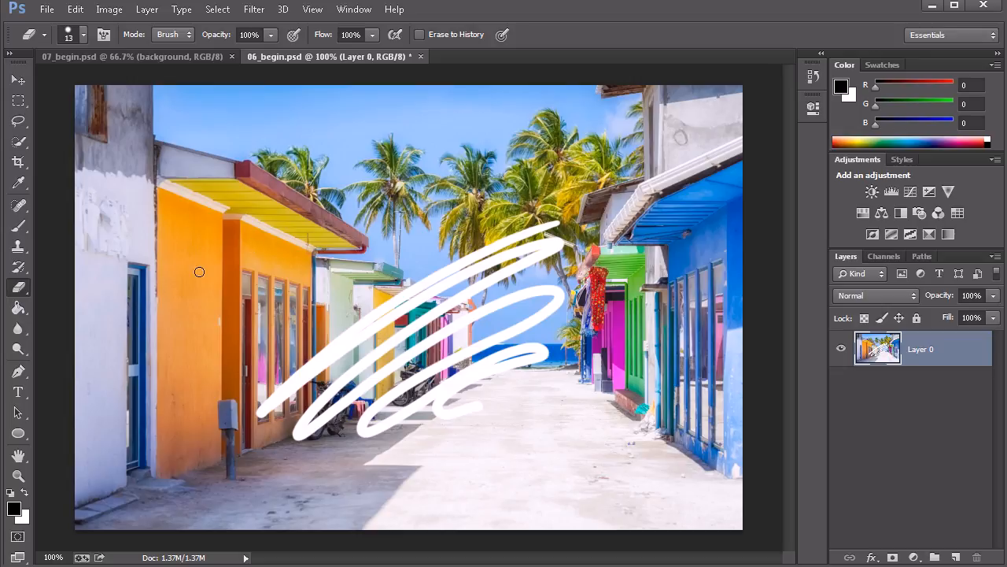
mouse_move(448, 169)
left_mouse_down()
mouse_move(527, 442)
mouse_move(466, 199)
mouse_move(481, 220)
mouse_move(531, 422)
mouse_move(502, 258)
mouse_move(475, 171)
mouse_move(540, 422)
mouse_move(492, 261)
mouse_move(481, 234)
mouse_move(523, 383)
mouse_move(457, 186)
mouse_move(510, 432)
mouse_move(445, 180)
left_mouse_up()
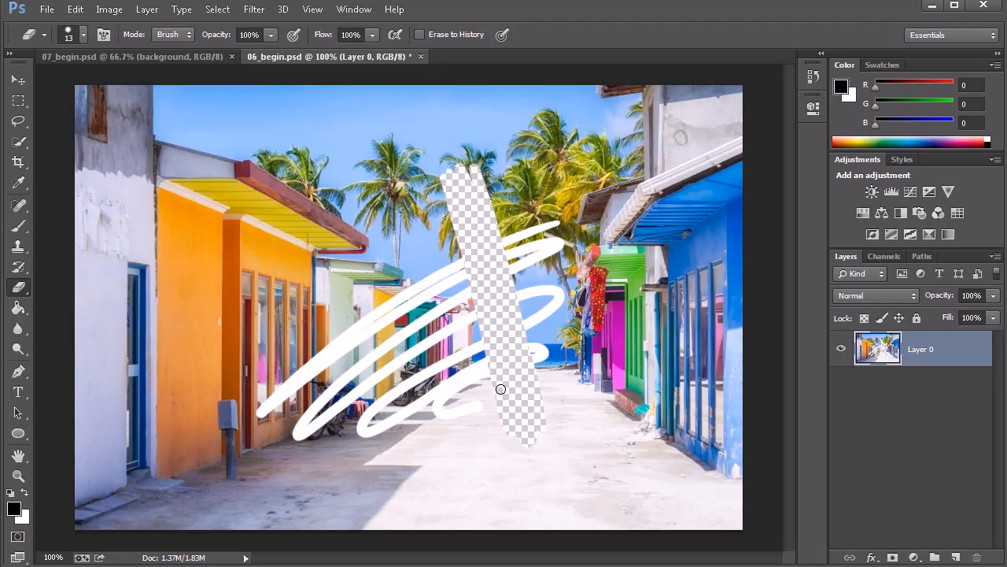
Step: Switch to 07_begin.psd, erase test strokes on the background layer around the sea creature, and undo them
left_click(195, 57)
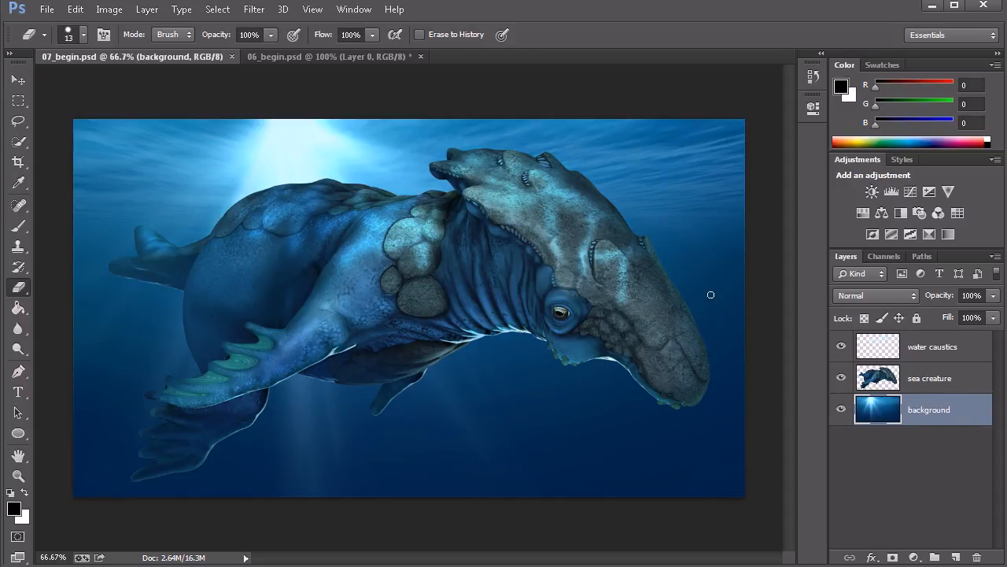
left_click_drag(725, 228, 659, 255)
mouse_move(512, 329)
left_mouse_down()
mouse_move(426, 383)
mouse_move(438, 392)
mouse_move(535, 323)
mouse_move(409, 410)
mouse_move(504, 338)
mouse_move(417, 406)
mouse_move(523, 340)
left_mouse_up()
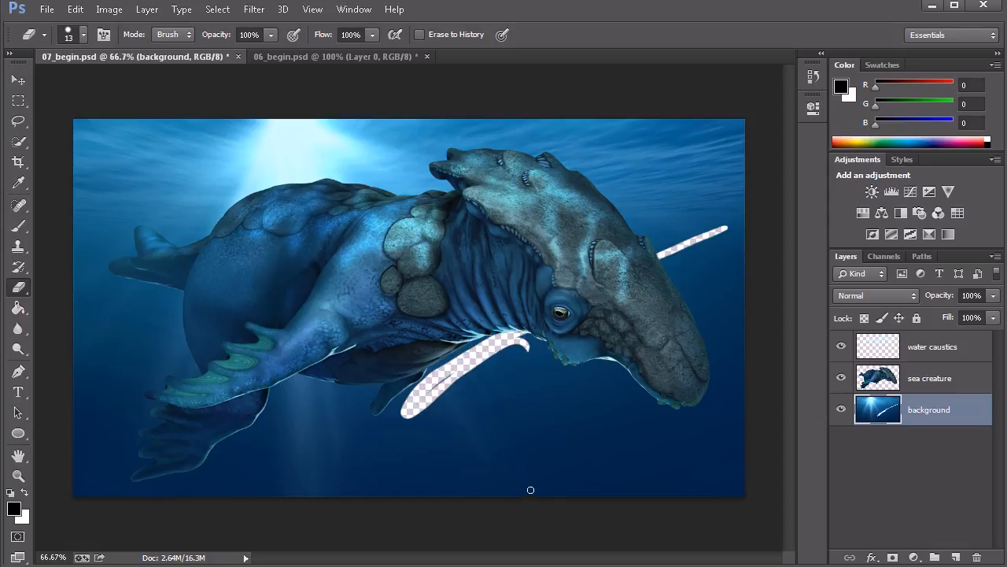
left_click(75, 10)
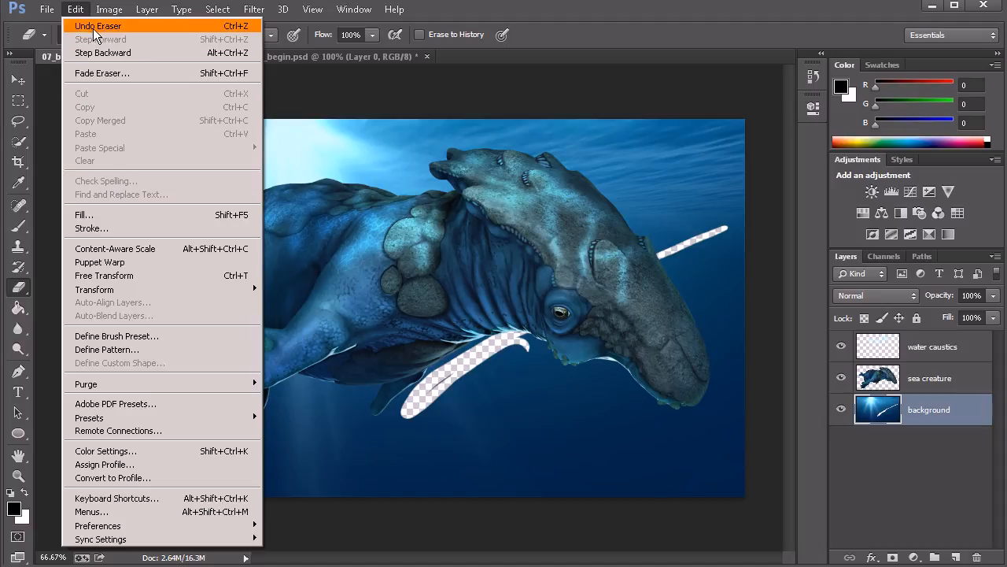
left_click(109, 27)
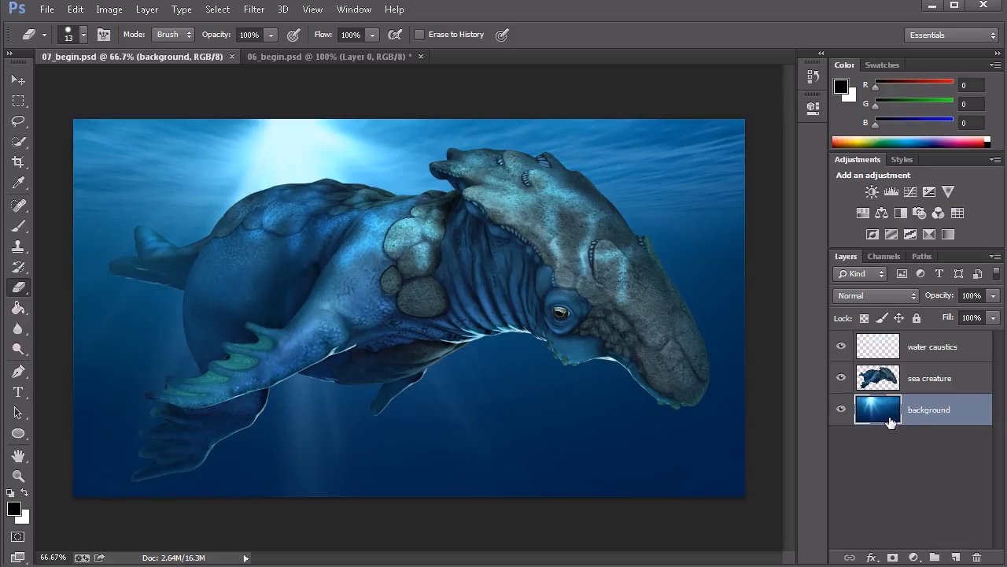
Step: Select the sea creature and water caustics layers in turn, finishing with the background layer selected
left_click(928, 379)
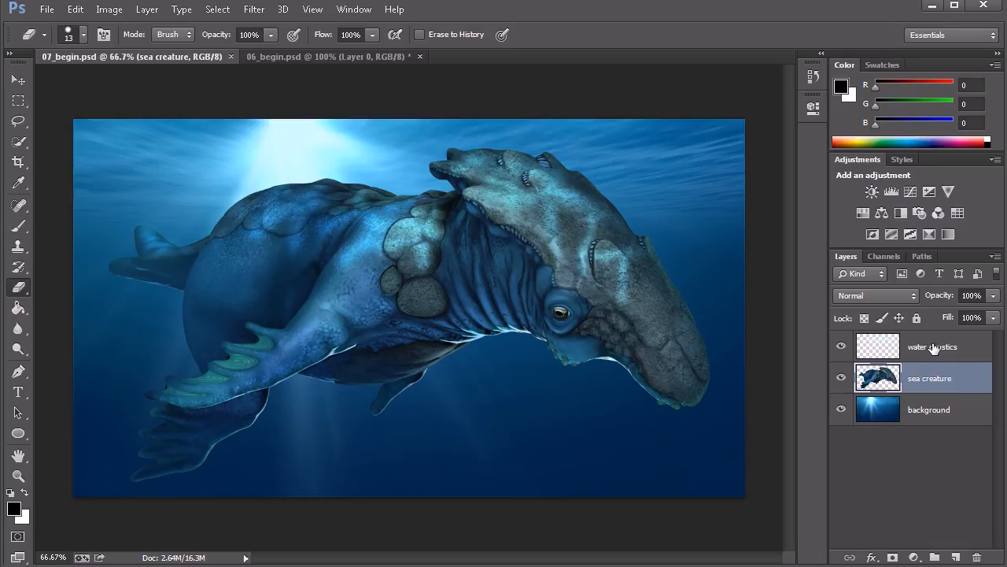
left_click(933, 348)
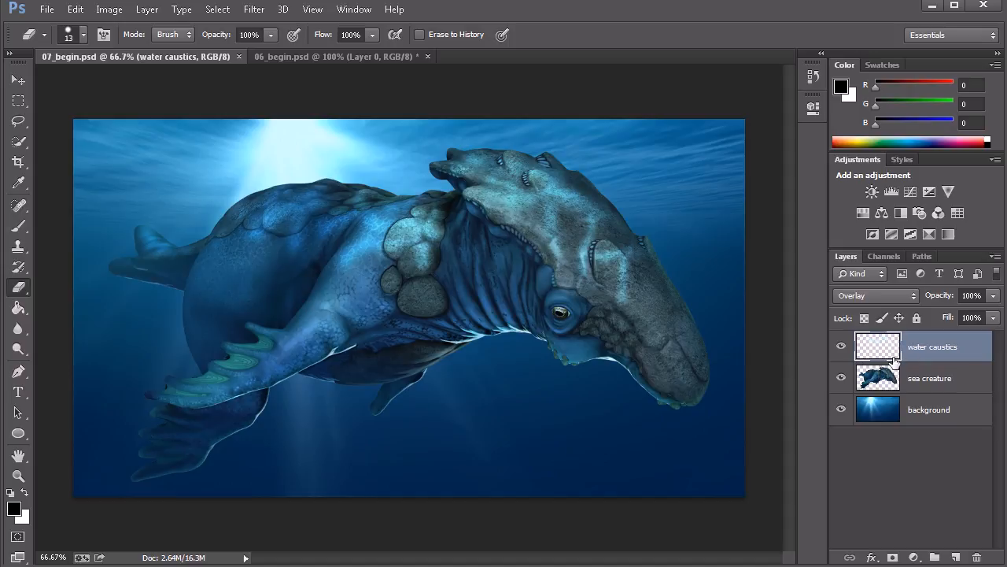
left_click(923, 381)
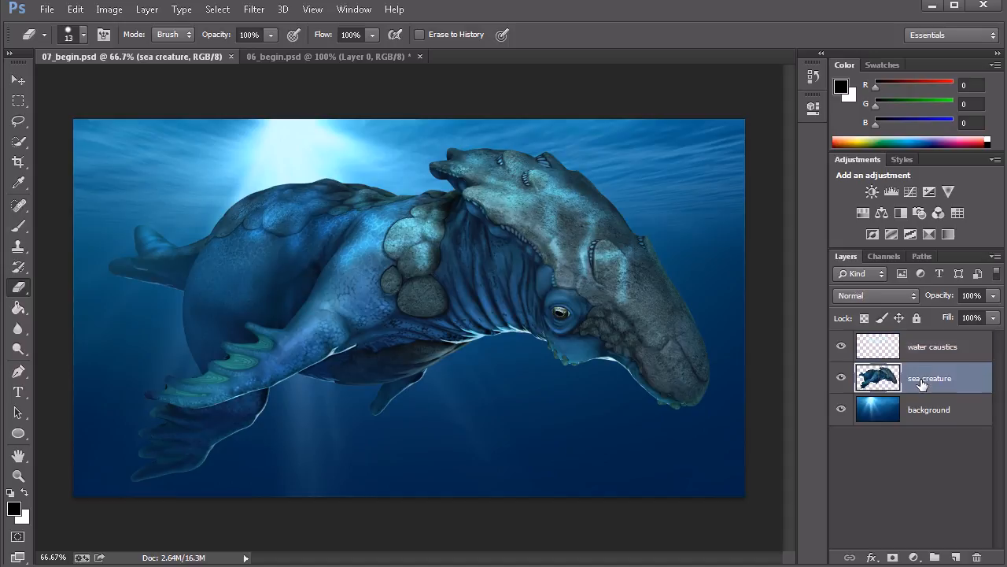
left_click(909, 423)
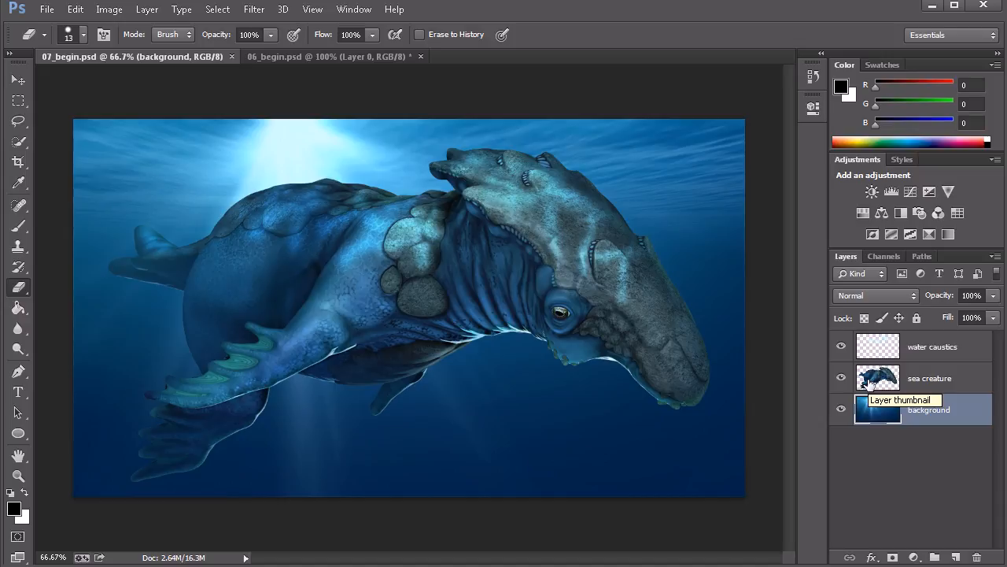
Step: Move the background layer above the sea creature, up to the top of the layer stack, and back to the bottom
left_click_drag(935, 411, 930, 381)
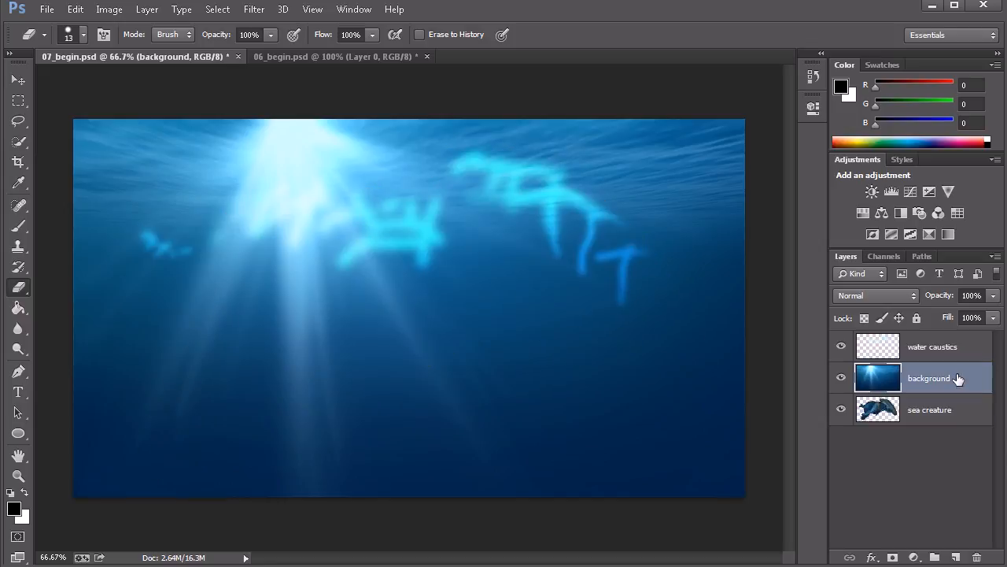
left_click_drag(922, 380, 927, 330)
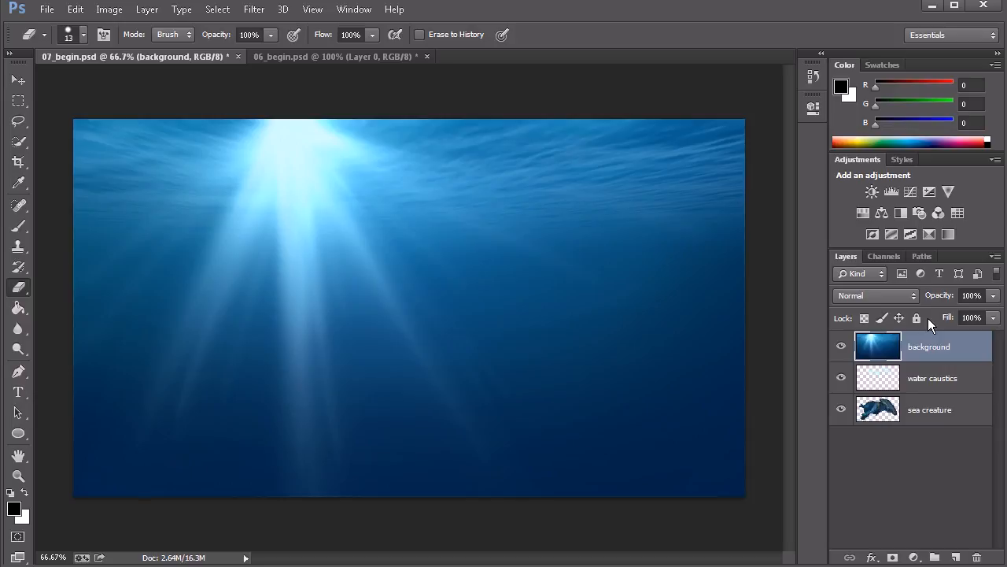
left_click_drag(937, 349, 863, 417)
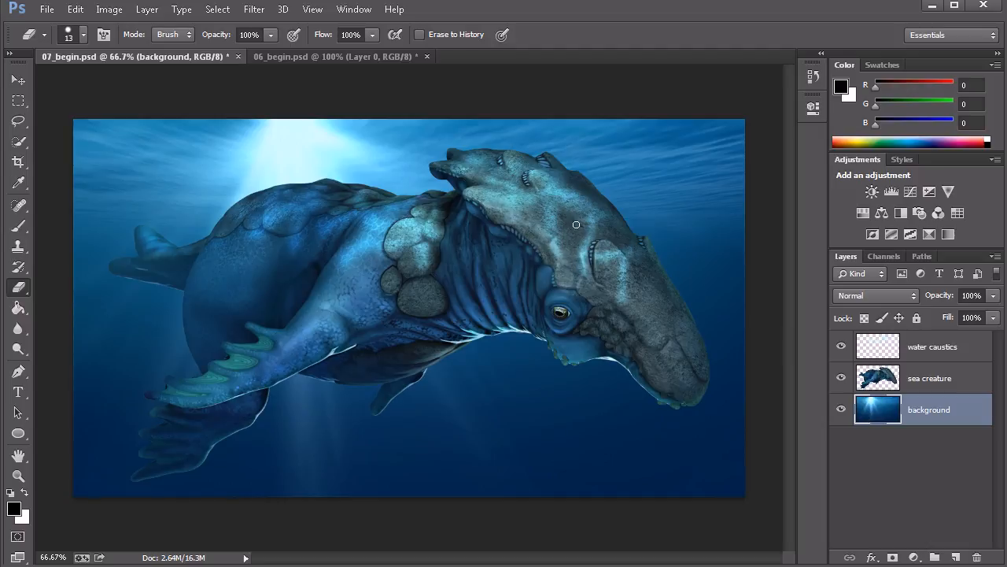
Step: Create a new empty layer above the sea creature layer and delete it again
left_click(915, 380)
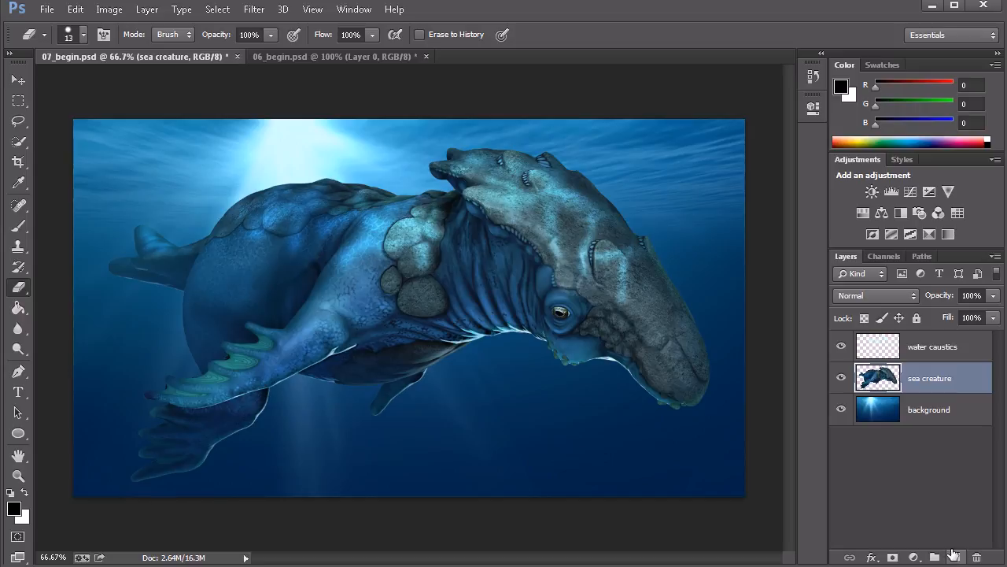
left_click(954, 557)
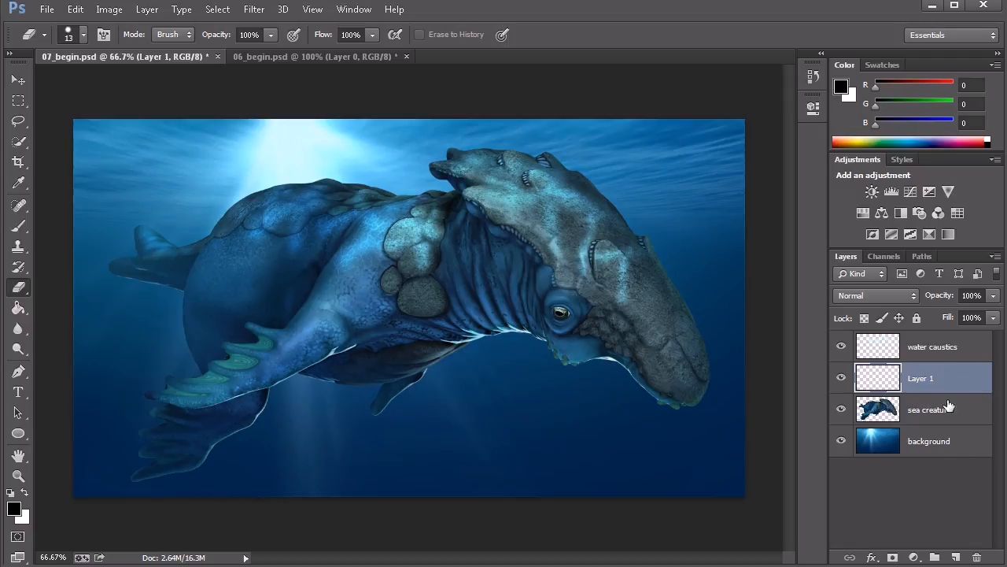
left_click_drag(921, 379, 976, 556)
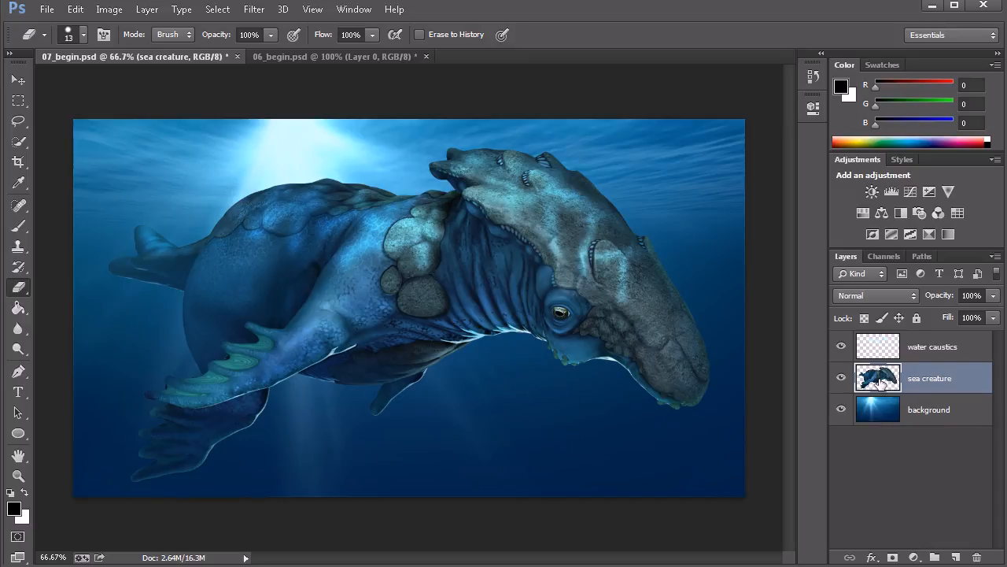
Step: Duplicate the sea creature layer and move the copy down and to the right of the original
left_click_drag(930, 384, 955, 556)
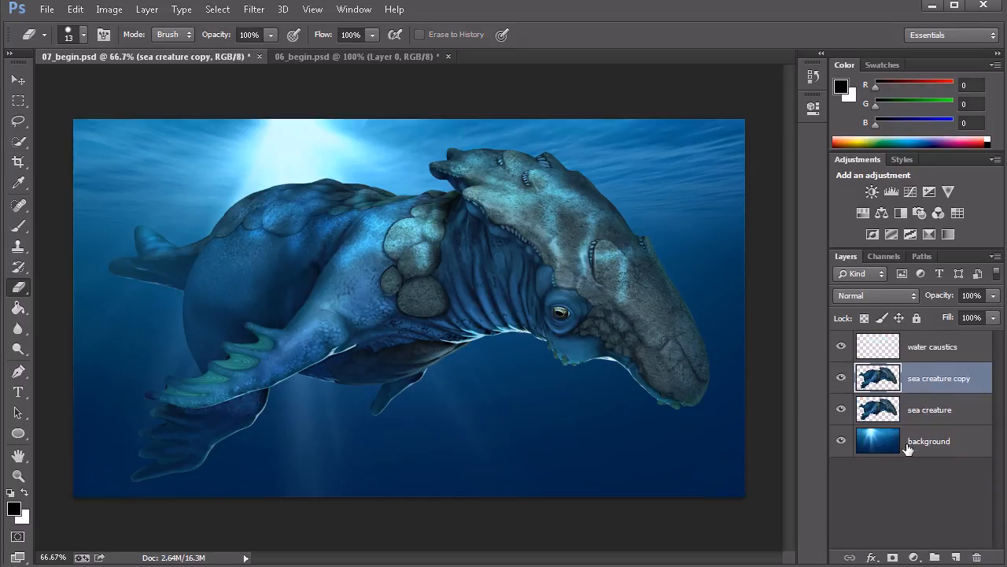
left_click(20, 83)
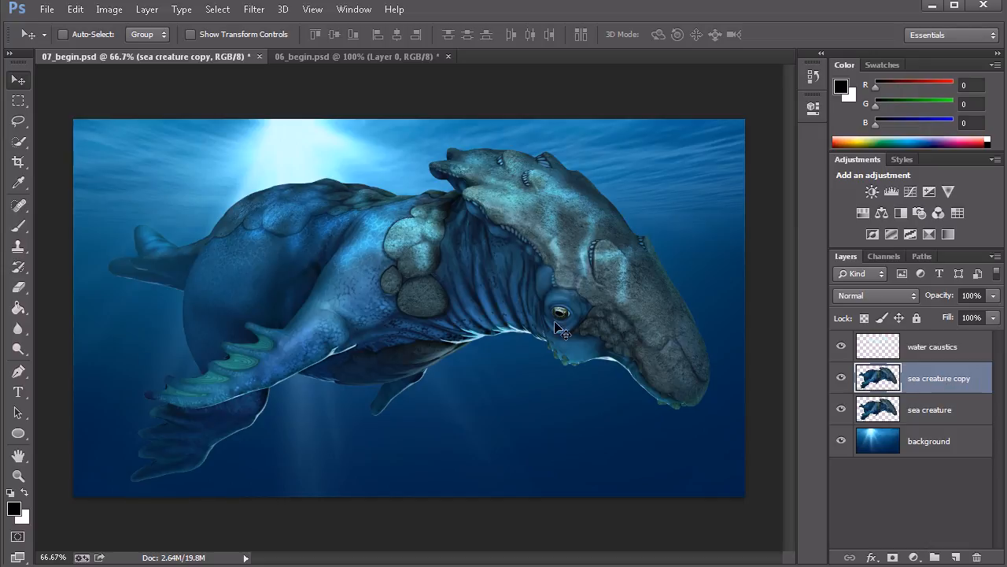
left_click_drag(450, 291, 512, 340)
Step: Place the sea creature copy beneath the original layer and reposition it closer to the original creature
left_click_drag(938, 382, 938, 419)
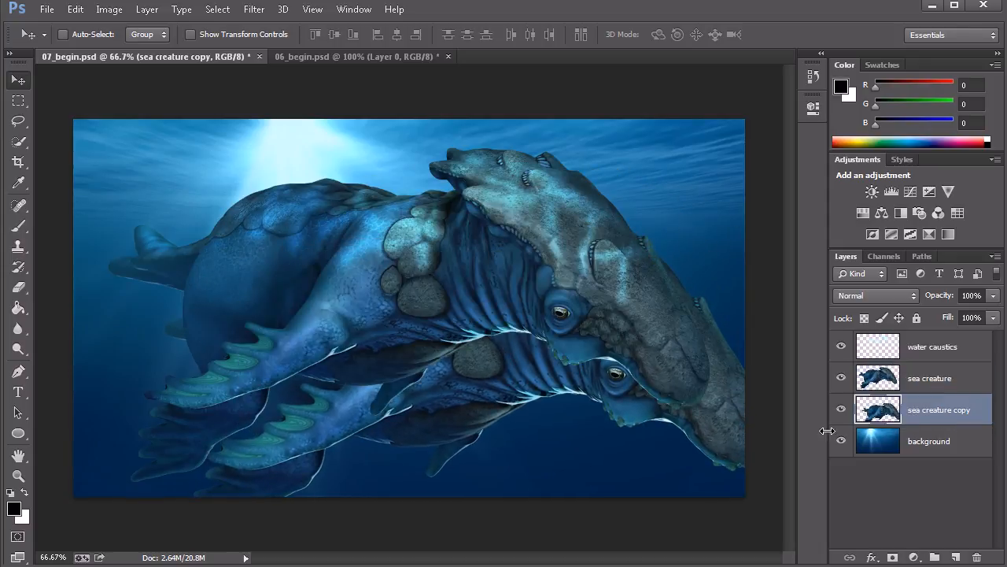
left_click_drag(591, 393, 555, 364)
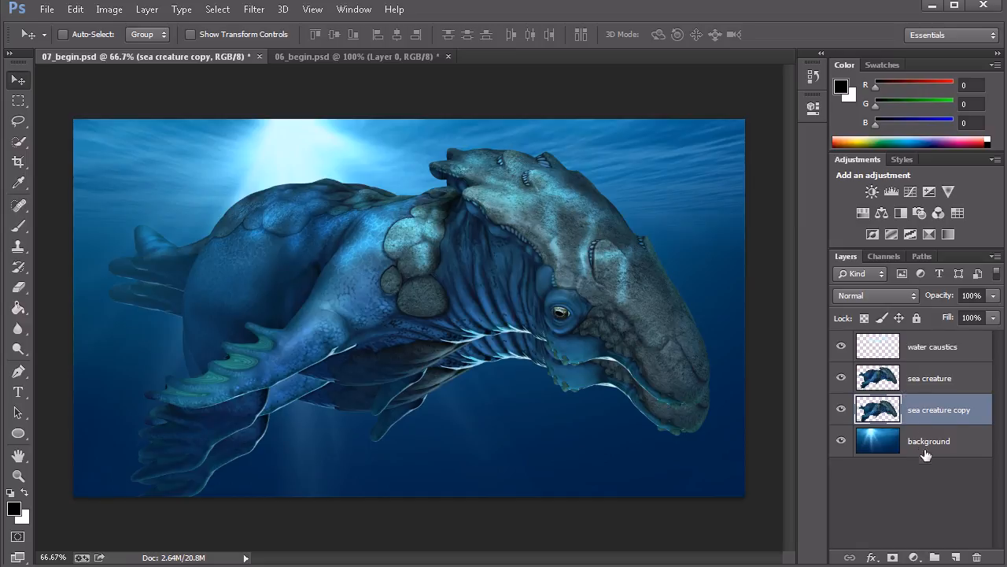
Step: Delete the sea creature copy layer
left_click(978, 557)
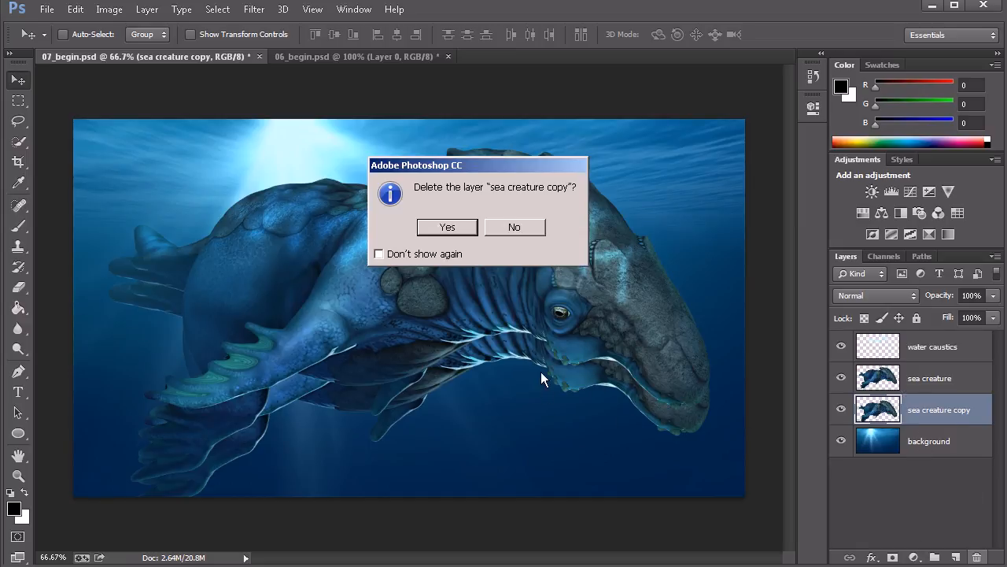
left_click_drag(501, 166, 481, 180)
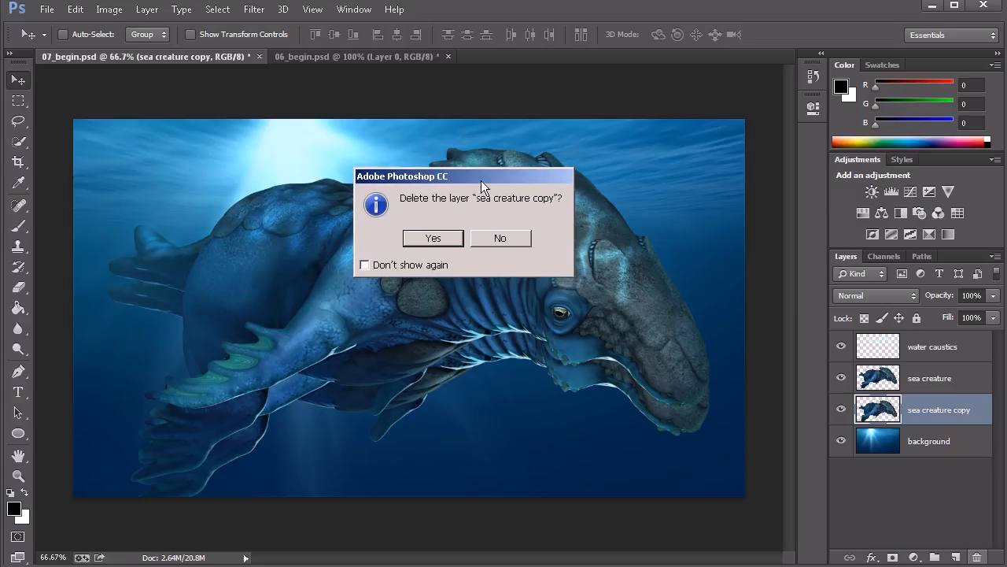
left_click(439, 237)
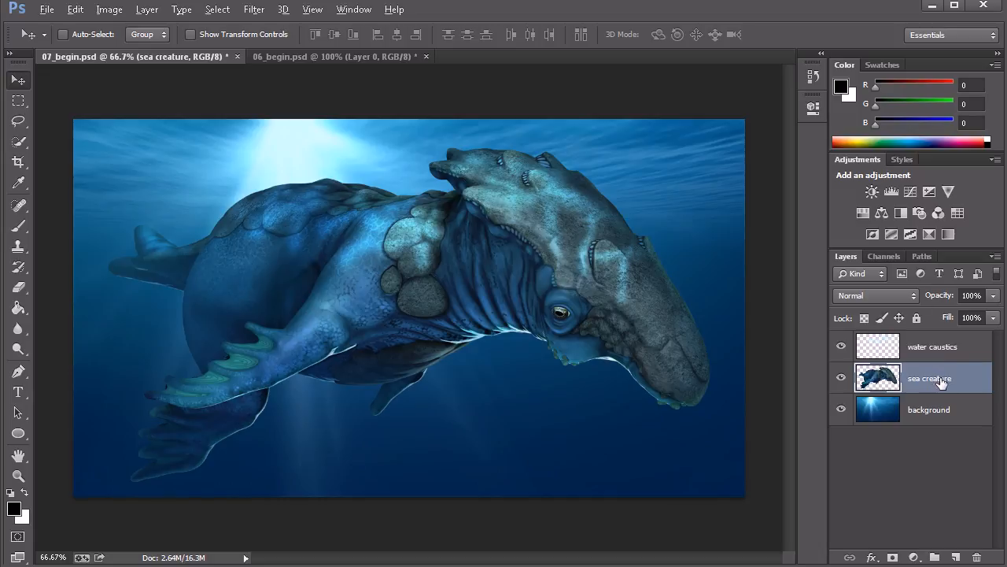
Step: Duplicate the sea creature layer directly within the layer stack and delete the duplicate
left_click_drag(941, 380, 956, 352)
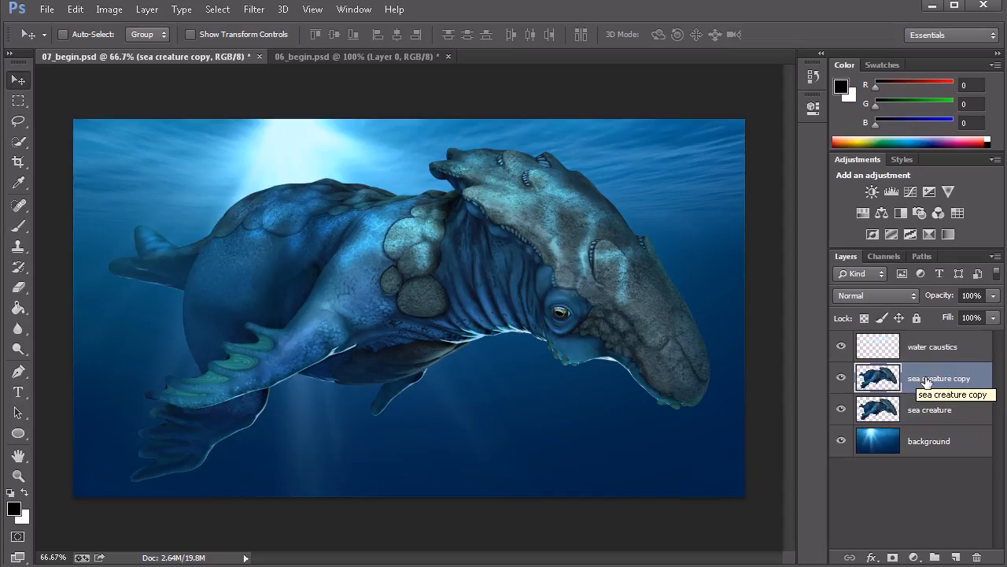
left_click_drag(929, 381, 976, 557)
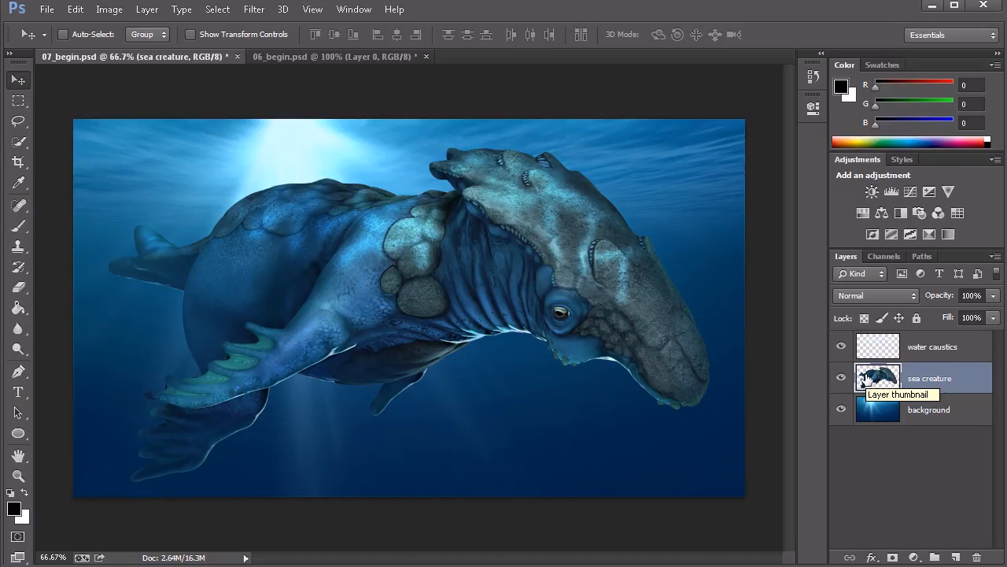
Step: Lower the sea creature layer's opacity to 32% and further down to 0%
left_click(993, 295)
left_click_drag(992, 313, 939, 312)
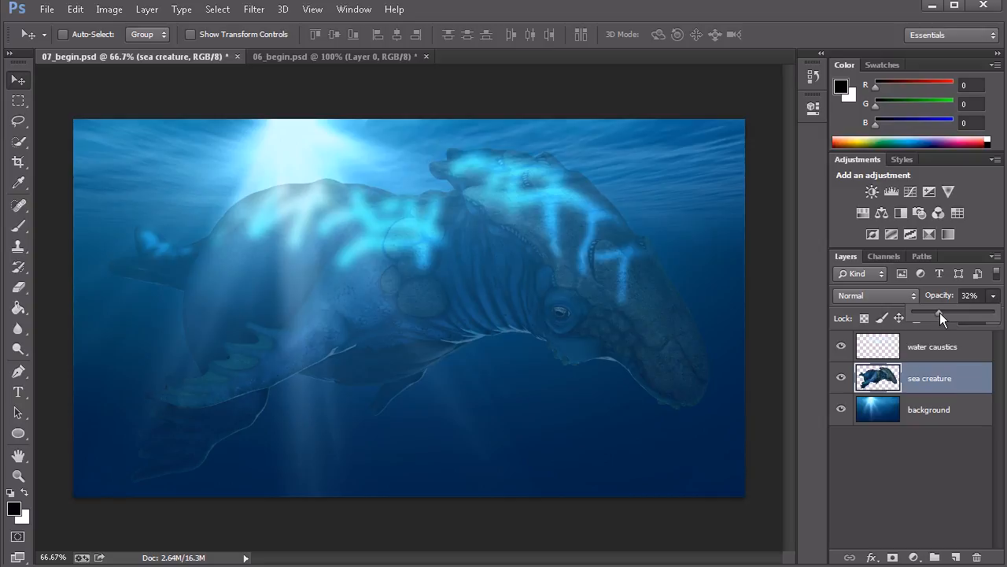
left_click_drag(934, 315, 906, 312)
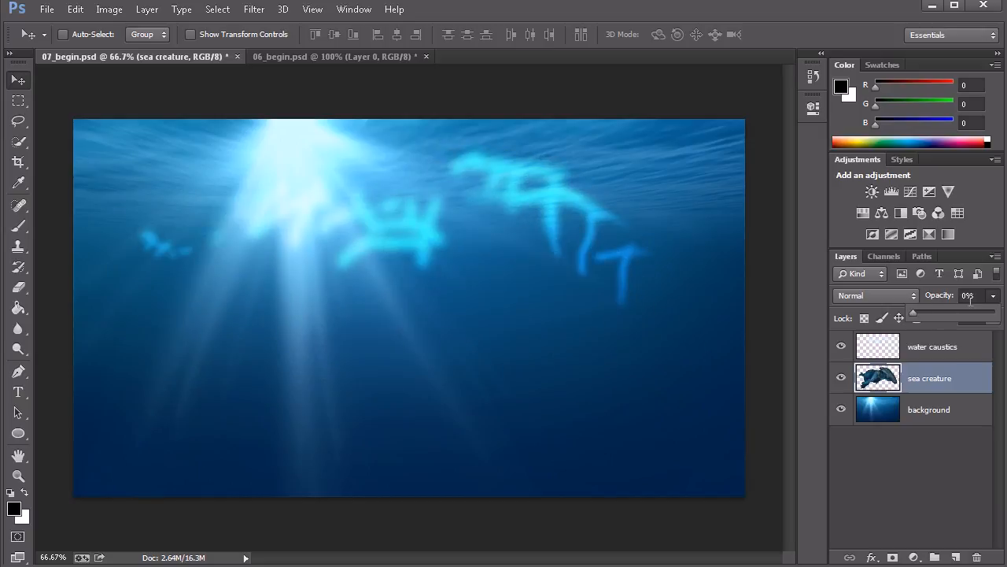
Step: Raise the sea creature layer's opacity back to 100%
left_click_drag(913, 314, 986, 317)
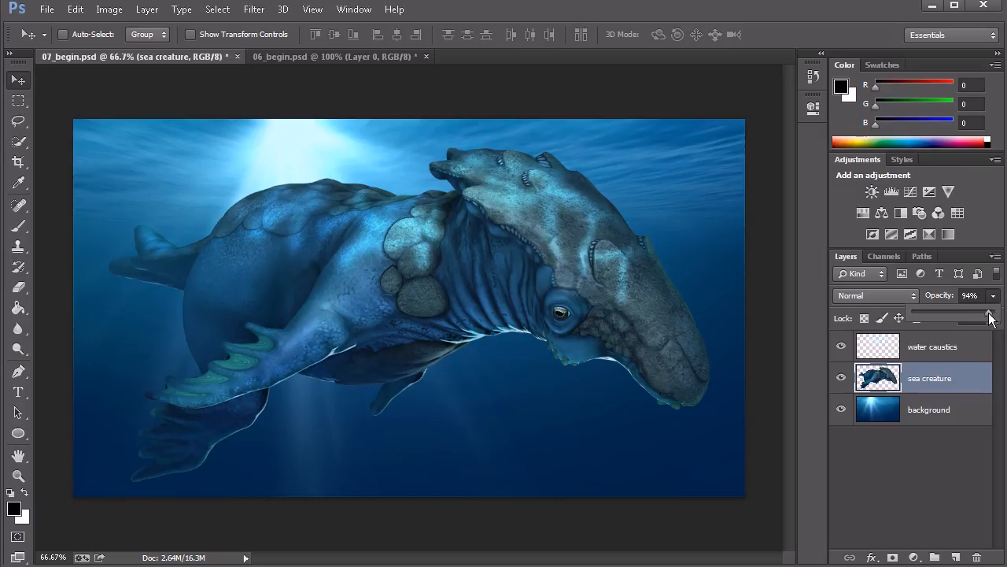
left_click(925, 379)
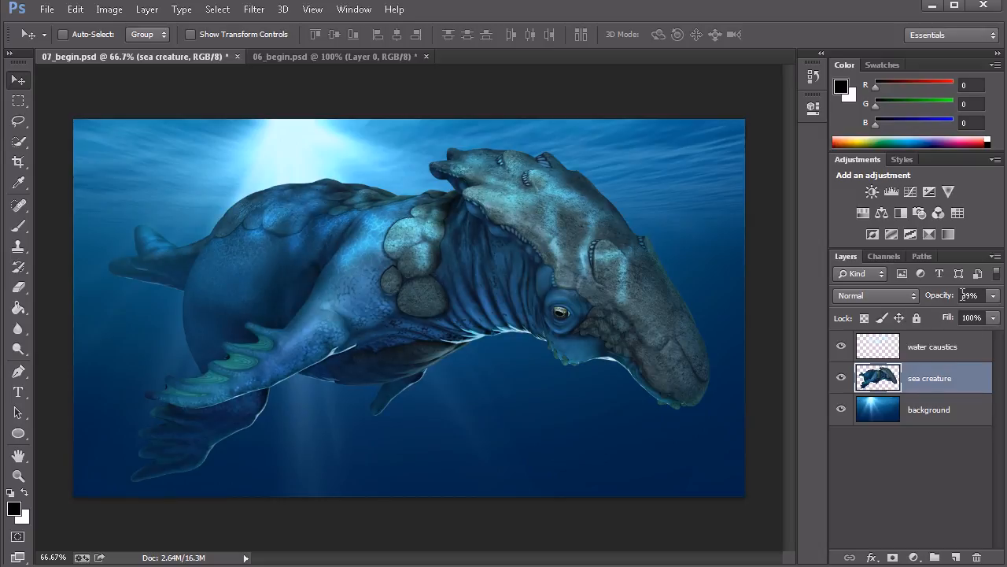
left_click(990, 299)
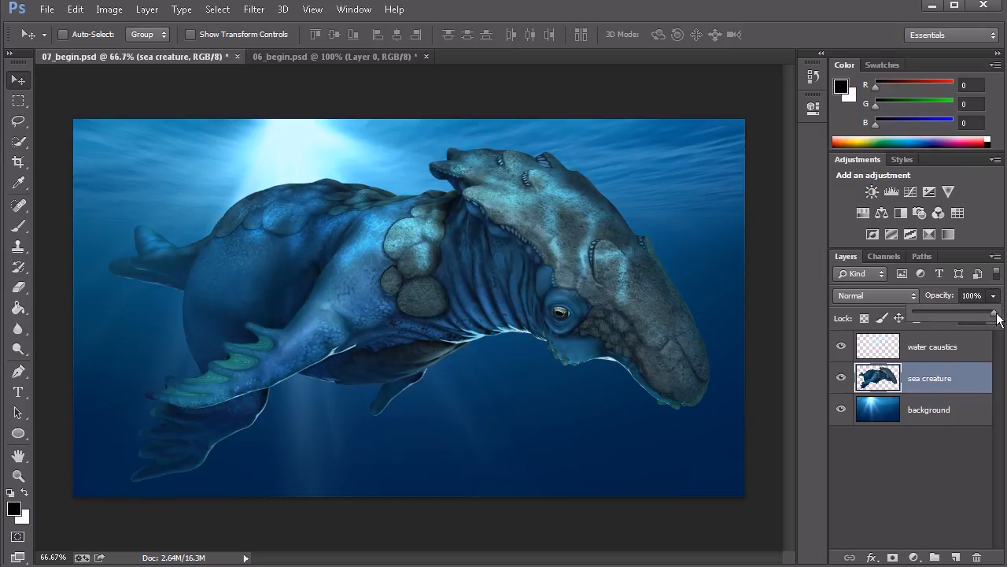
left_click(936, 379)
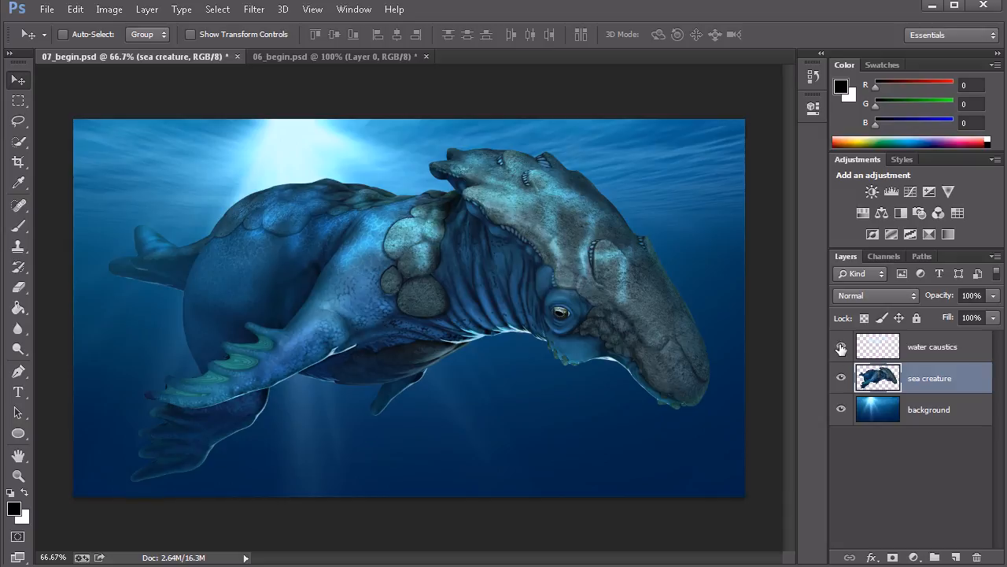
Step: Hide the water caustics layer
left_click(841, 347)
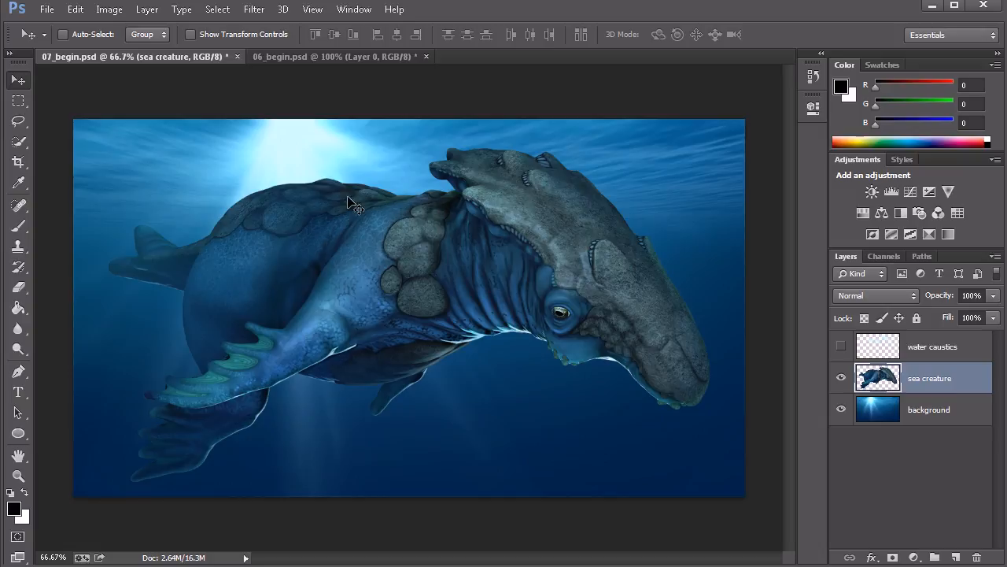
Step: Toggle the water caustics layer's visibility several times, leaving the layer shown
left_click(841, 347)
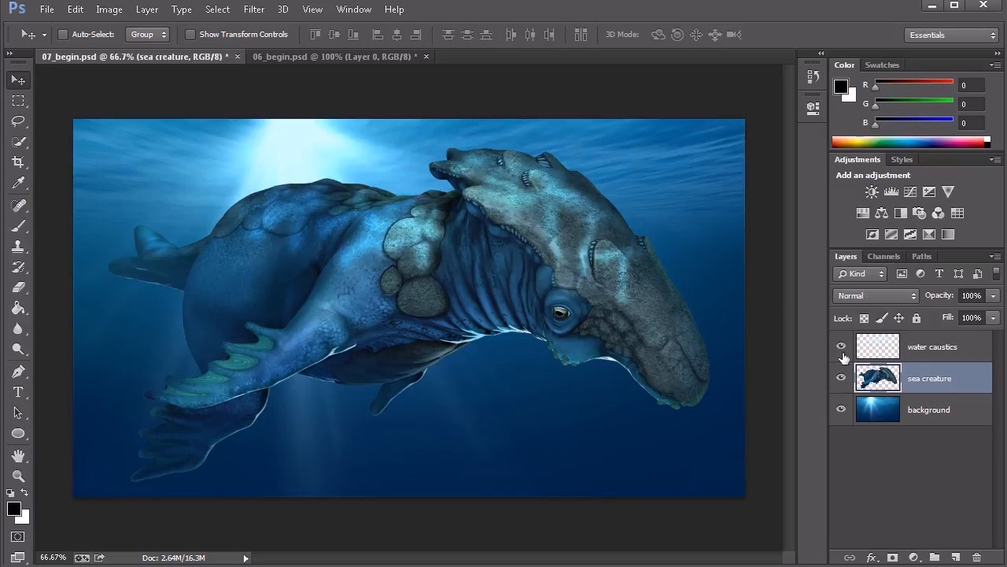
left_click(841, 349)
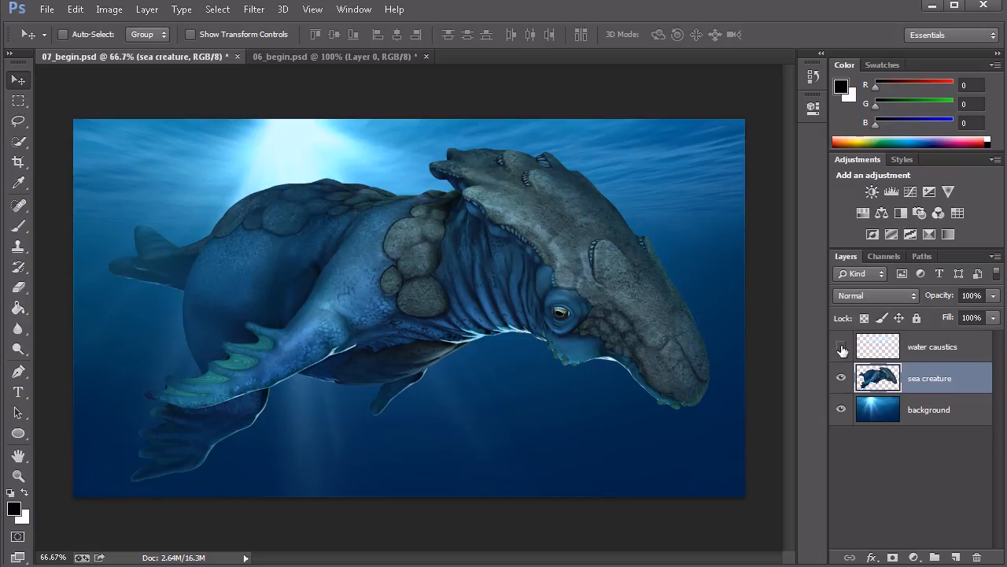
left_click(841, 348)
left_click(841, 349)
left_click(840, 351)
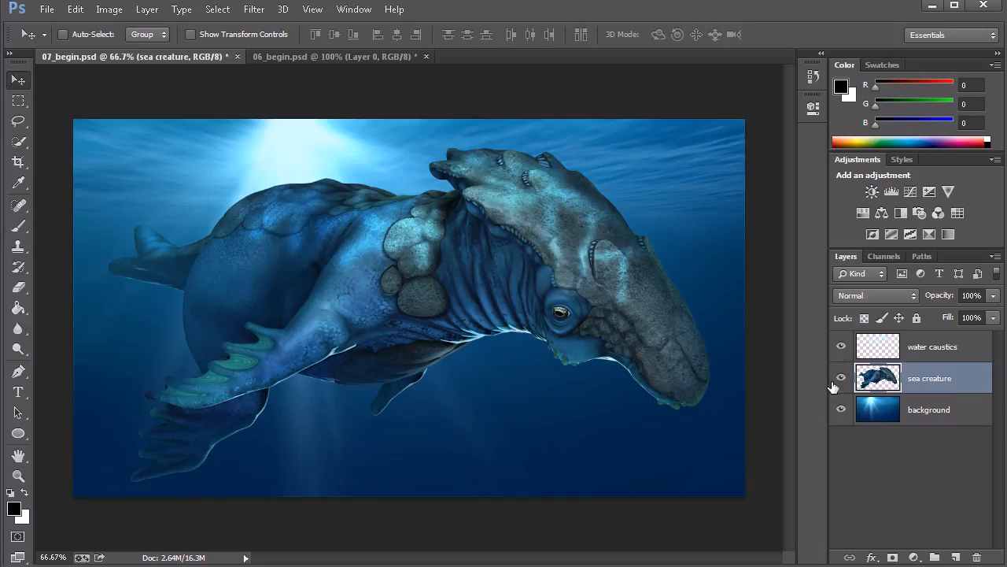
Step: Select the sea creature and water caustics layers together and duplicate both
left_click(925, 349, "shift")
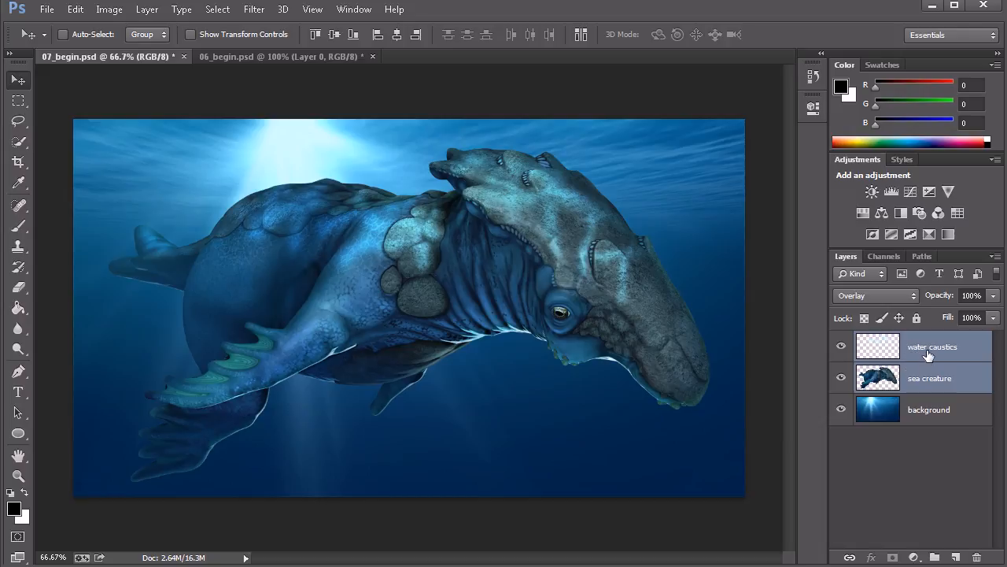
left_click_drag(924, 353, 954, 554)
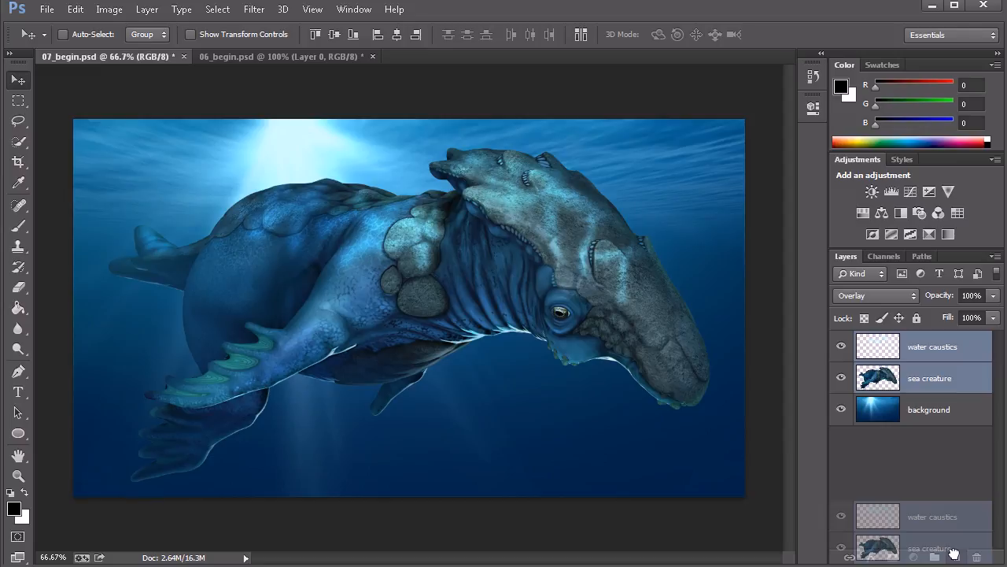
left_click_drag(954, 554, 954, 556)
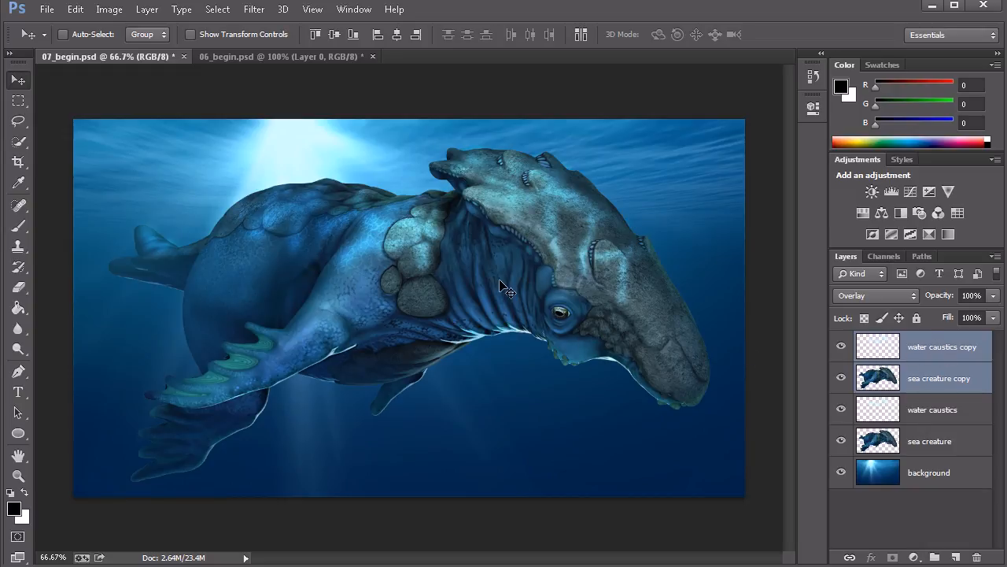
Step: Move the two copied layers down the canvas and delete both copies
left_click_drag(500, 279, 498, 459)
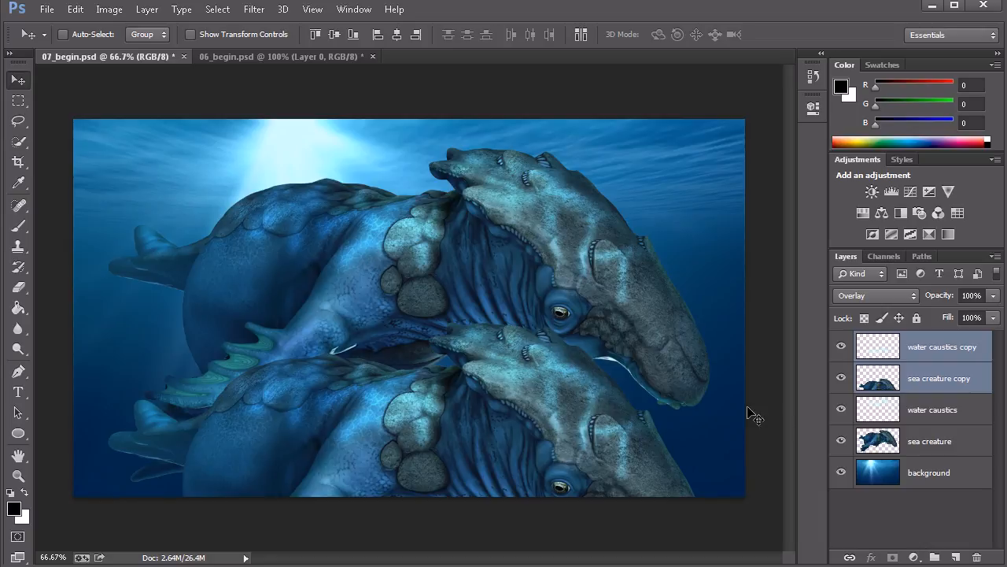
left_click_drag(931, 381, 976, 557)
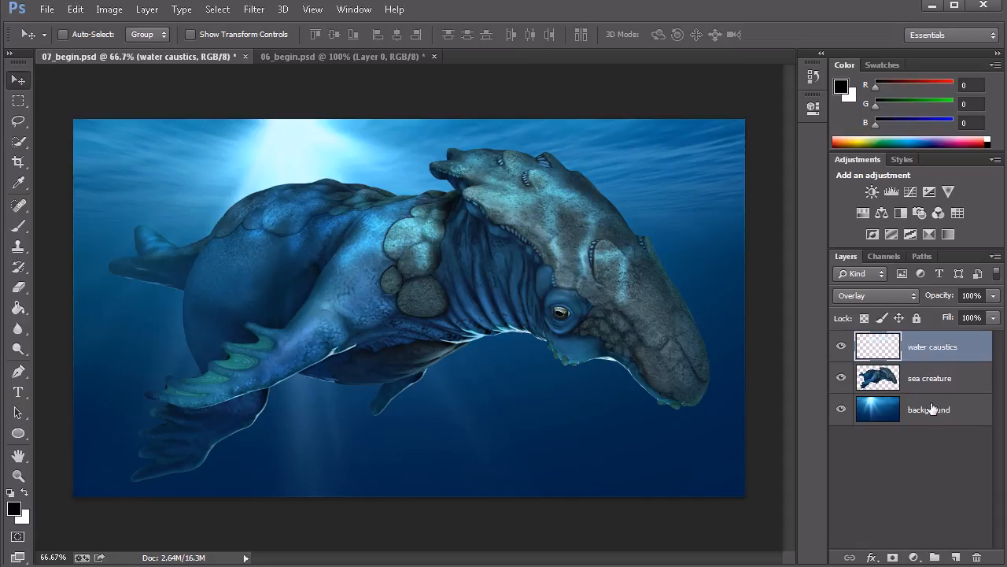
Step: Select the sea creature, background and water caustics layers in turn to compare the stack's individual layers
left_click(932, 375)
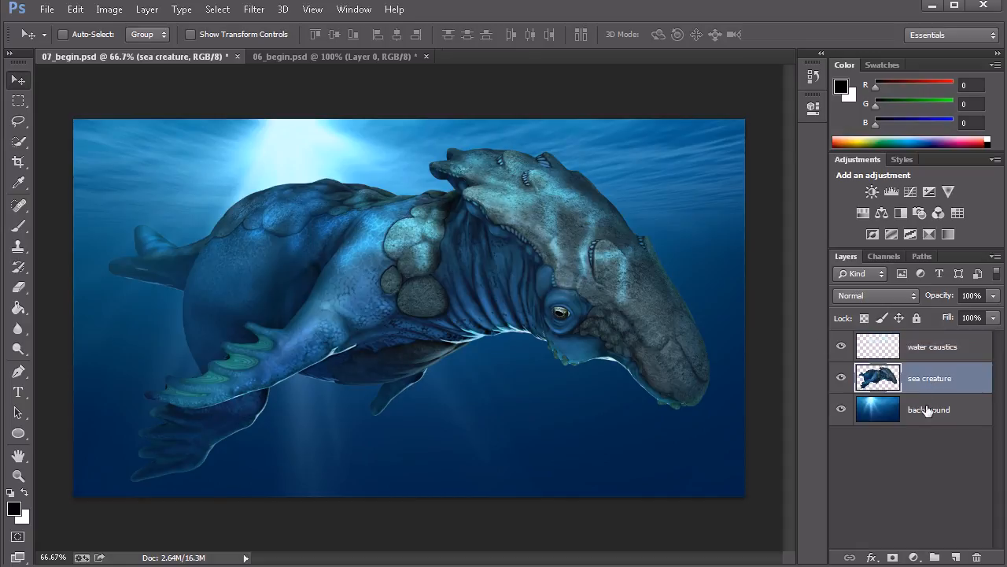
left_click(927, 409)
left_click(921, 354)
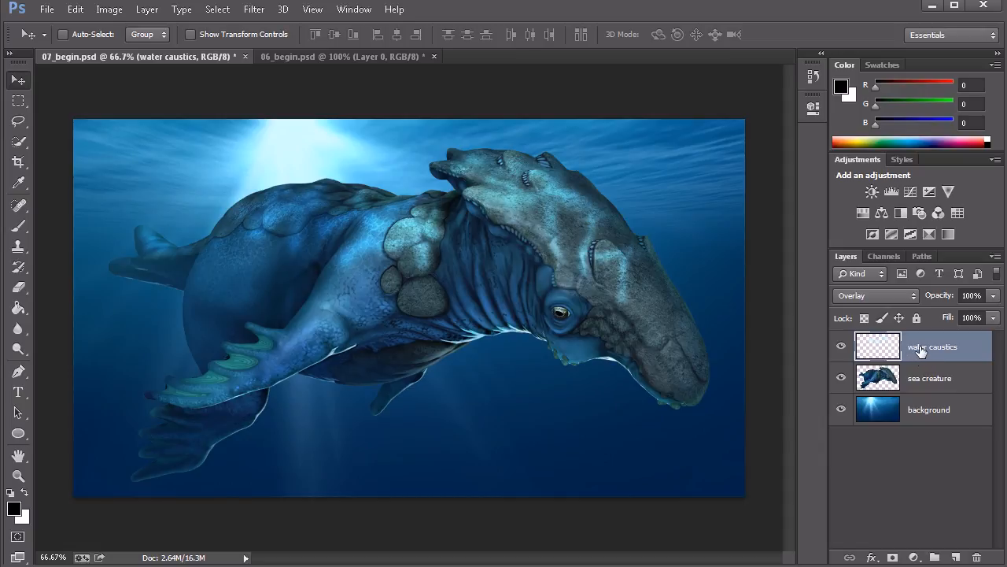
double_click(919, 350)
left_click(930, 384)
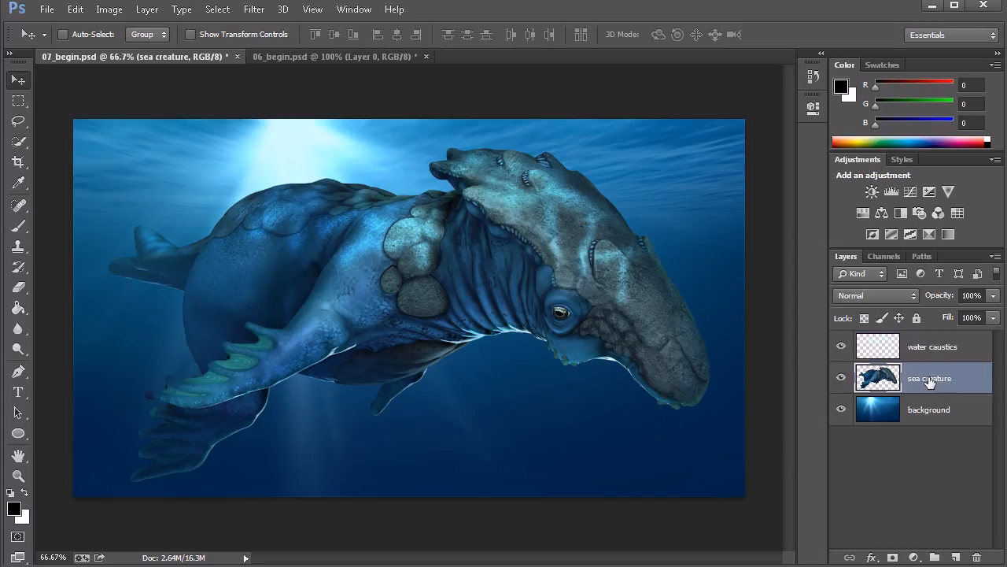
left_click(925, 353)
Step: Create a new layer group above the sea creature layer and move it to the top of the layer stack
left_click(931, 384)
left_click(935, 557)
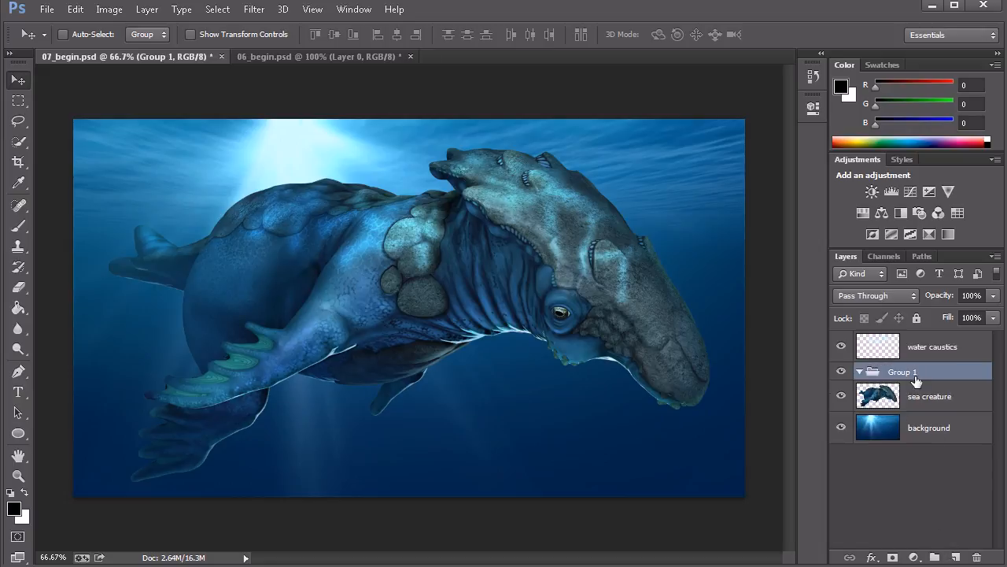
left_click_drag(926, 376, 931, 338)
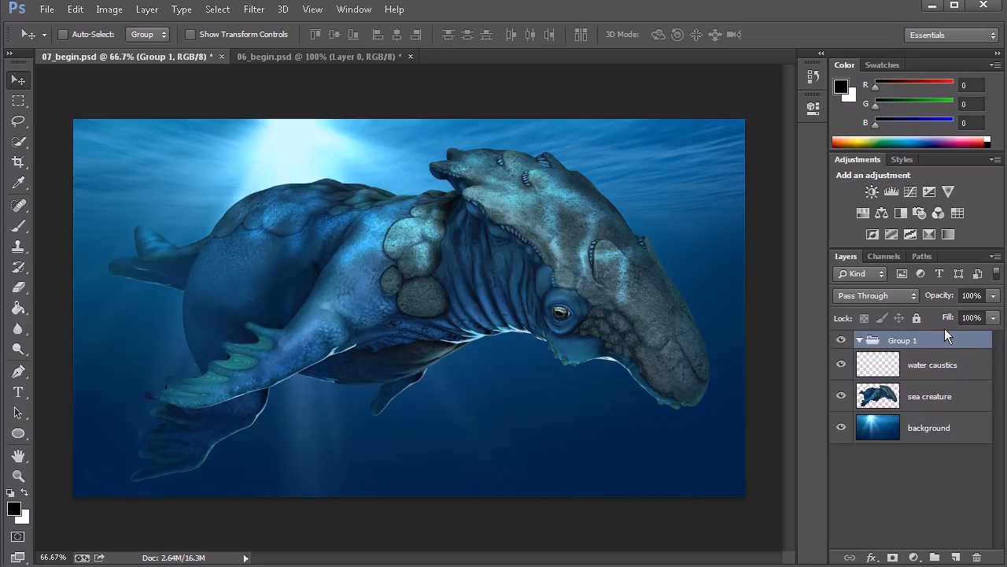
Step: Toggle the empty group's visibility off and on twice
left_click(841, 340)
left_click(841, 340)
left_click(839, 340)
left_click(840, 340)
Step: Move the sea creature and water caustics layers into the new group, with water caustics above sea creature
left_click_drag(928, 396, 942, 354)
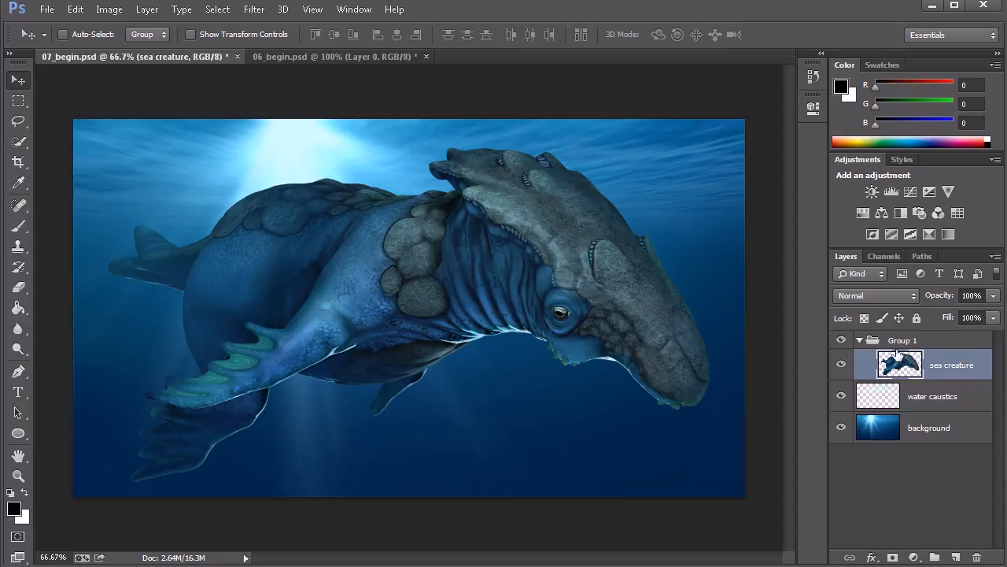
left_click_drag(913, 399, 901, 351)
key("shift+alt+o")
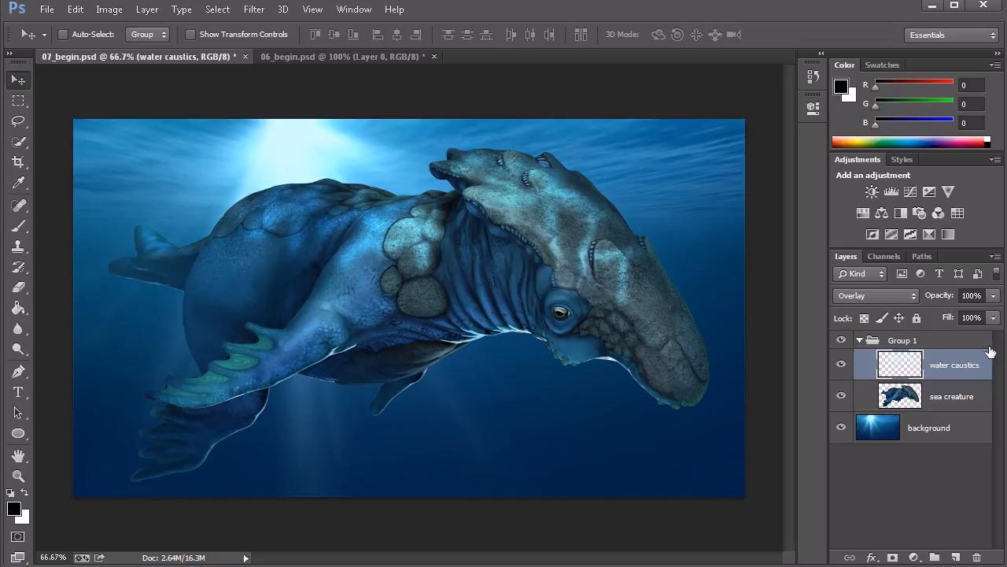
Step: Rename the layer group as creature
double_click(902, 341)
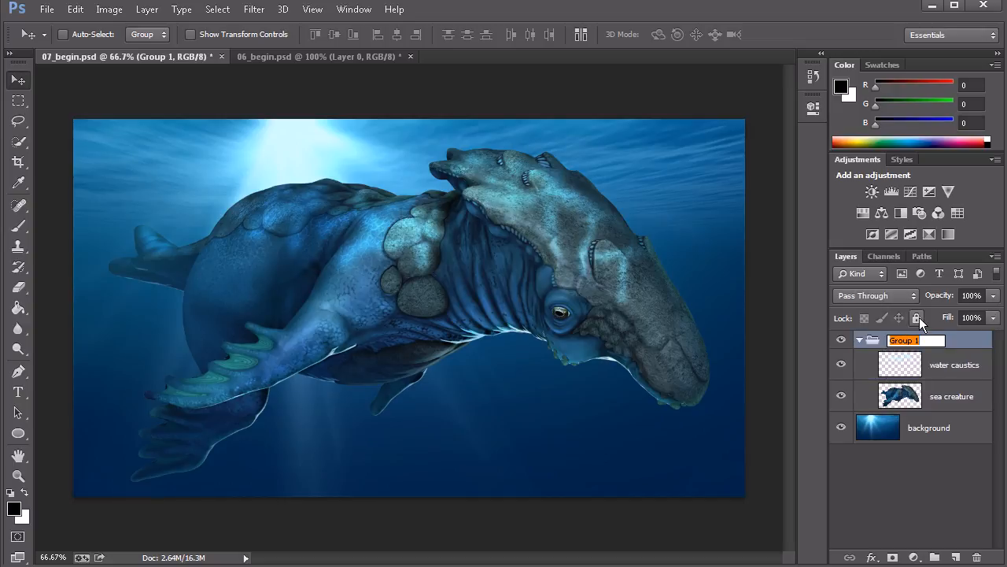
type("creature")
key("Return")
Step: Collapse the creature group and toggle its visibility off and on again
left_click(860, 340)
left_click(841, 342)
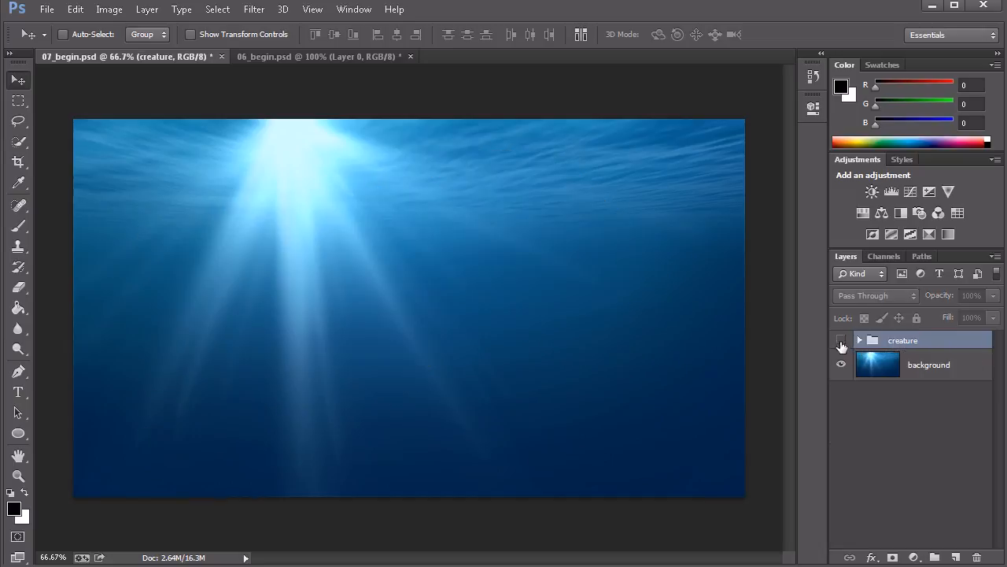
left_click(841, 341)
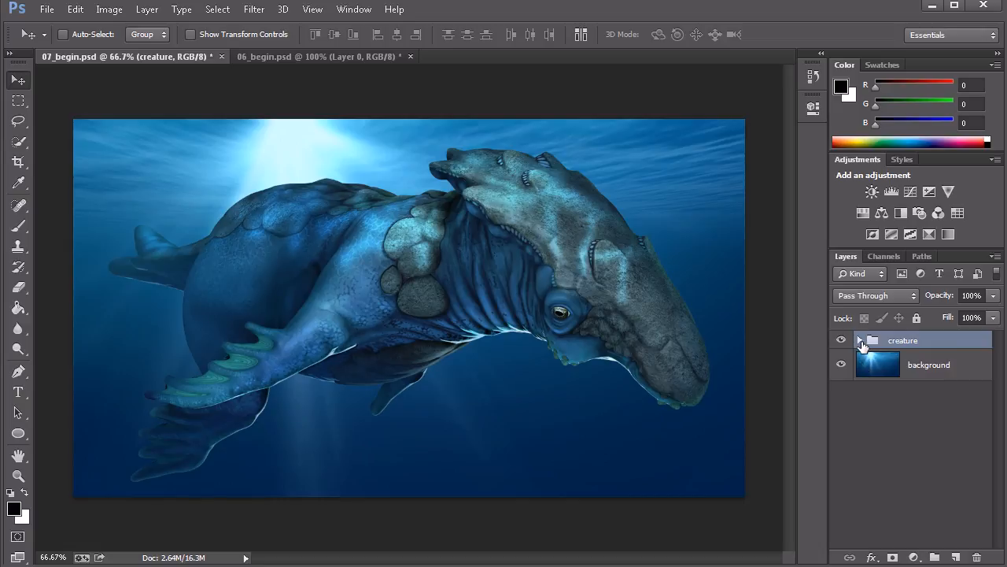
Step: Expand the creature group and select its sea creature and water caustics layers in turn, ending on water caustics
left_click(861, 341)
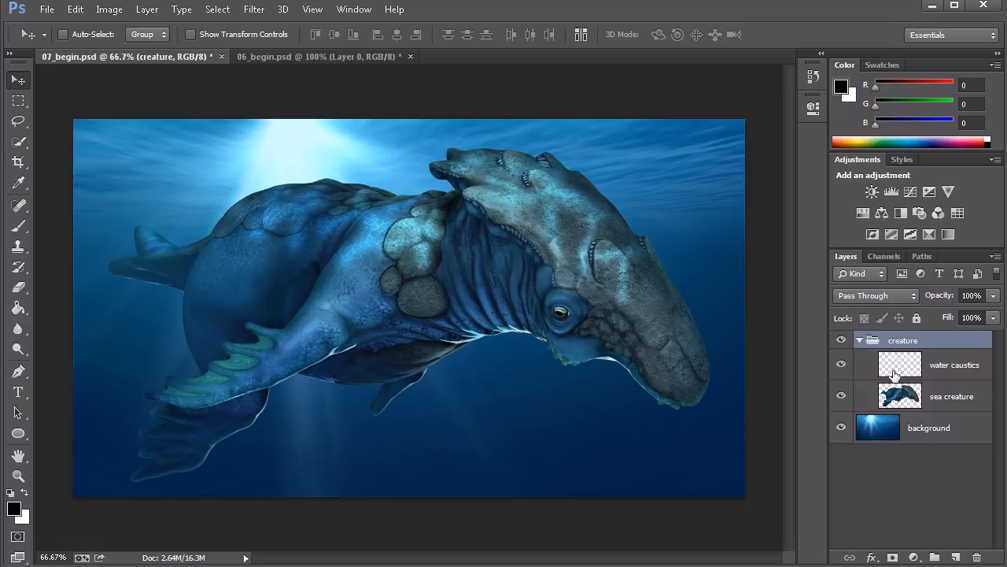
left_click(944, 395)
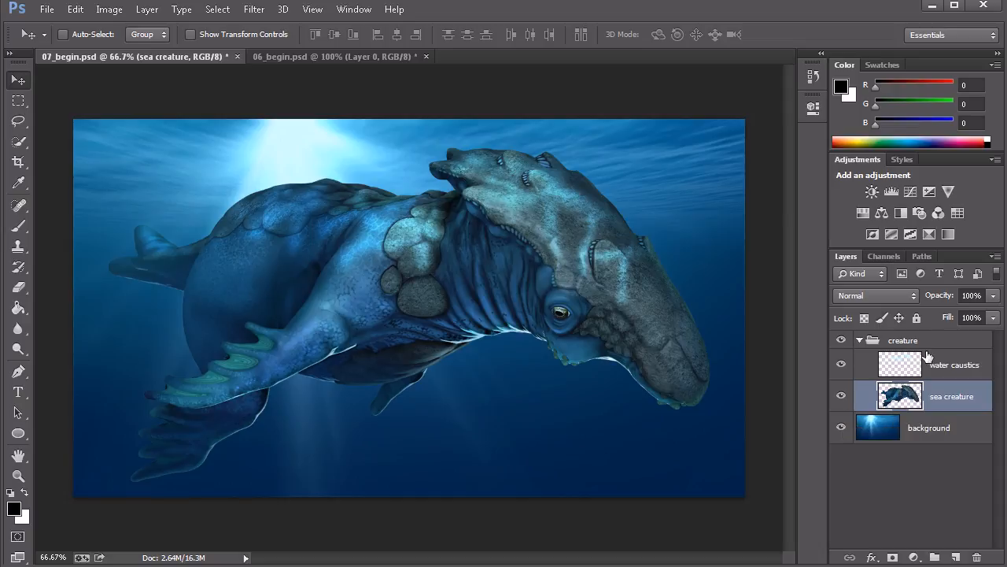
left_click(964, 377)
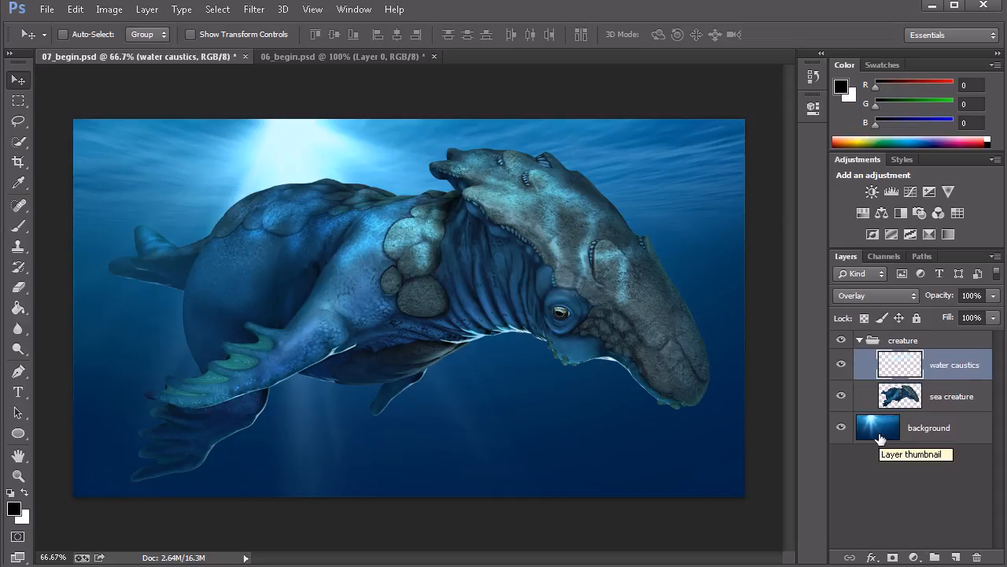
left_click(935, 400)
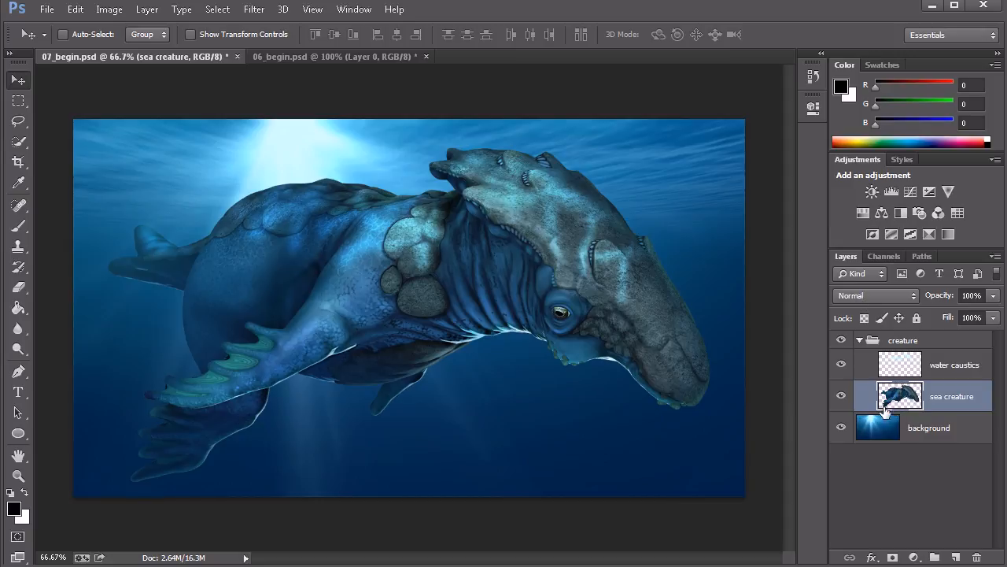
left_click(943, 367)
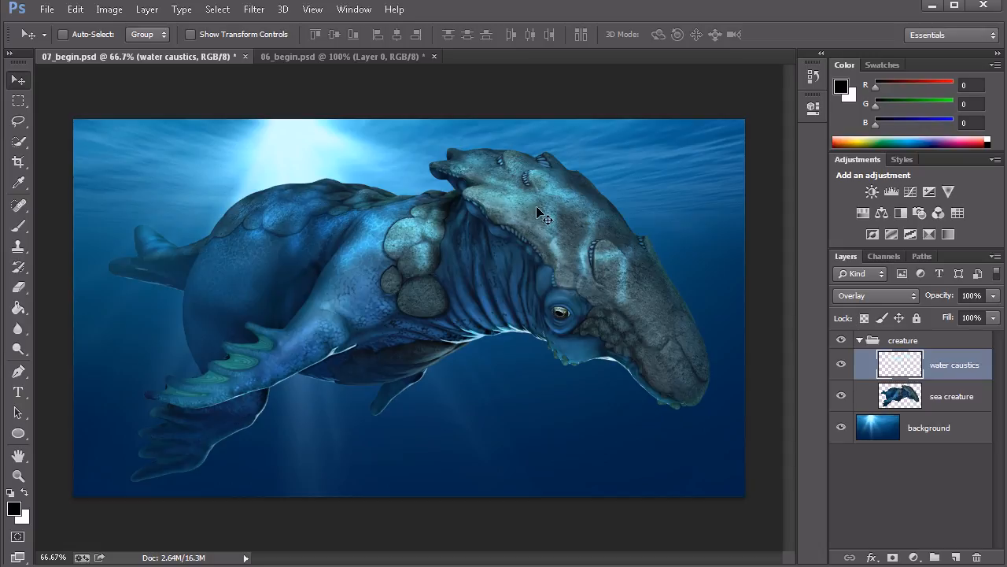
Step: Try the Normal blending mode on the water caustics layer and return it to Overlay
left_click(896, 296)
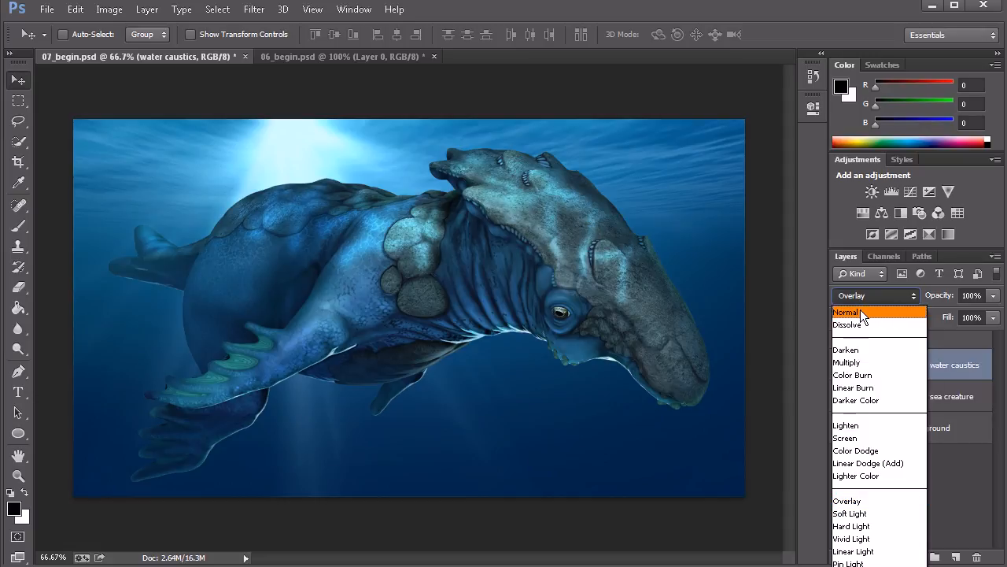
left_click(870, 312)
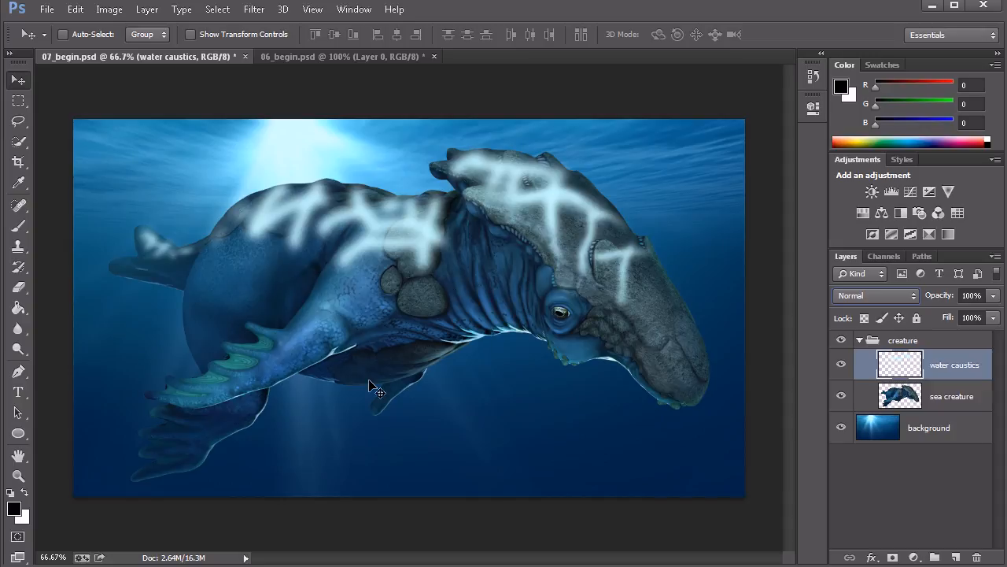
left_click(891, 296)
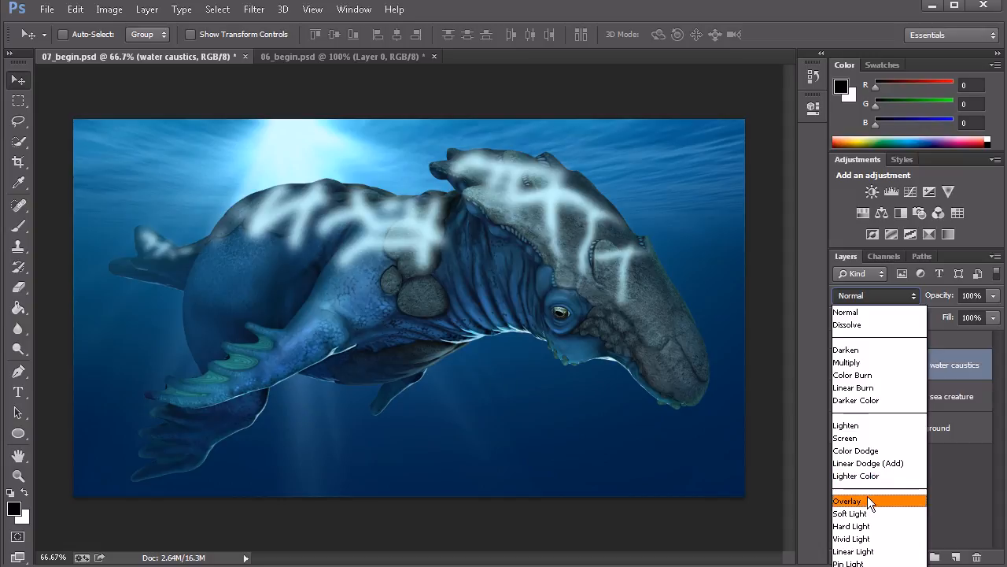
left_click(867, 501)
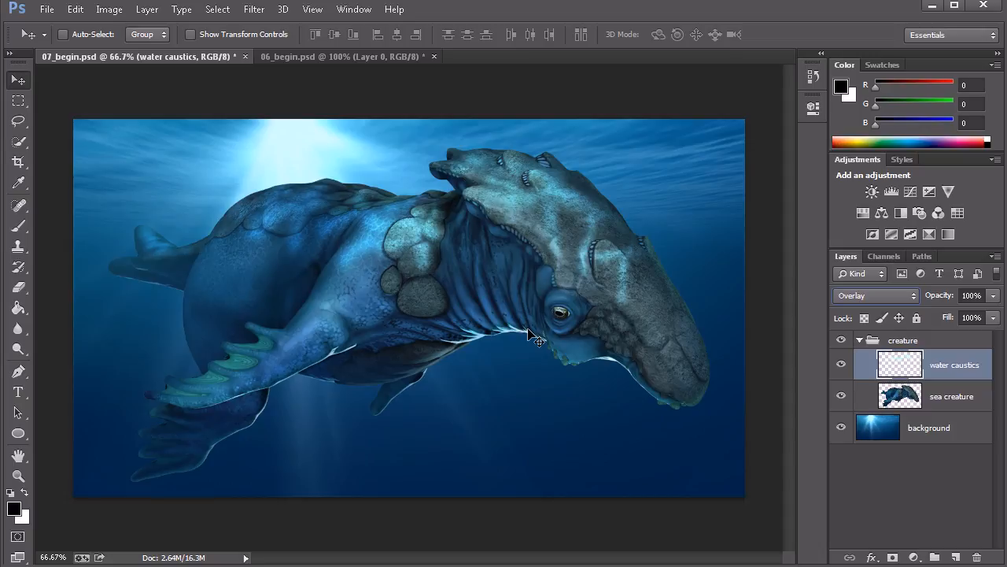
Step: Try the Dissolve blending mode on the water caustics layer and restore Overlay
left_click(887, 294)
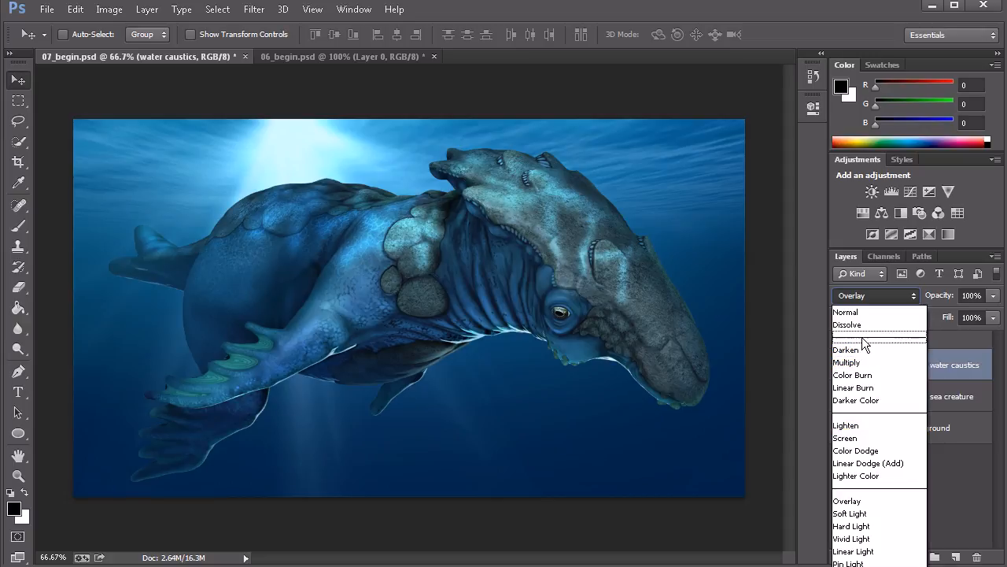
left_click(862, 325)
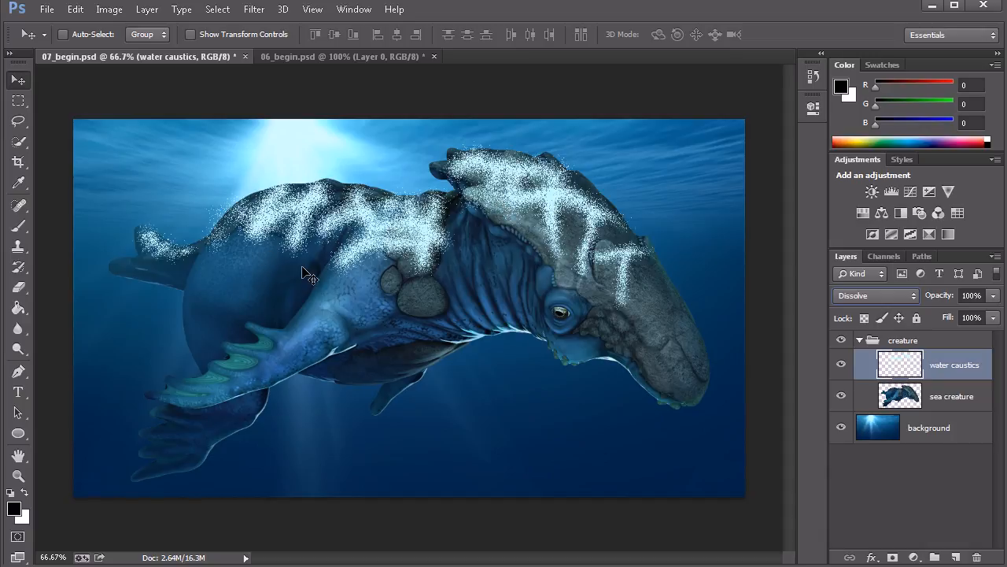
left_click(885, 295)
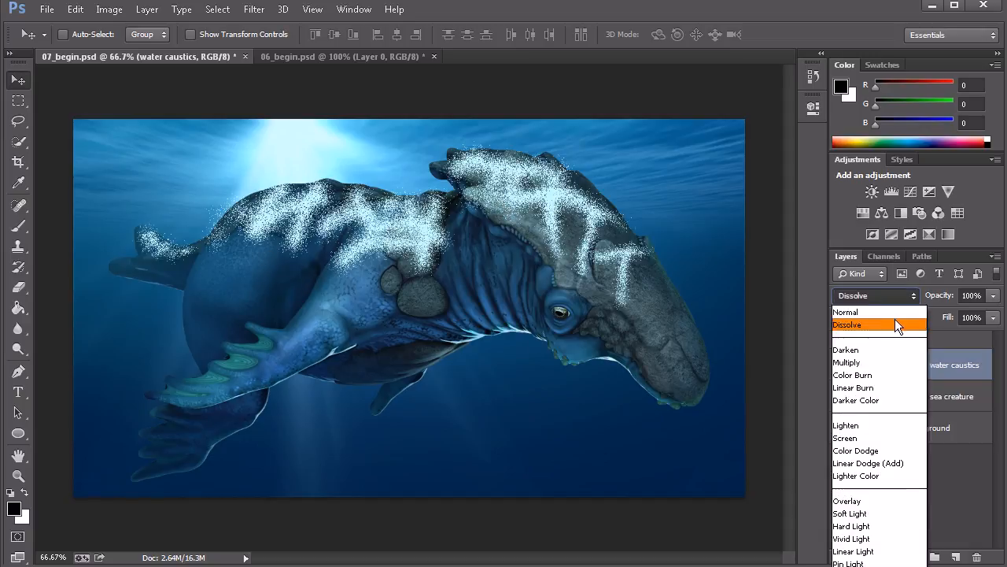
left_click(871, 501)
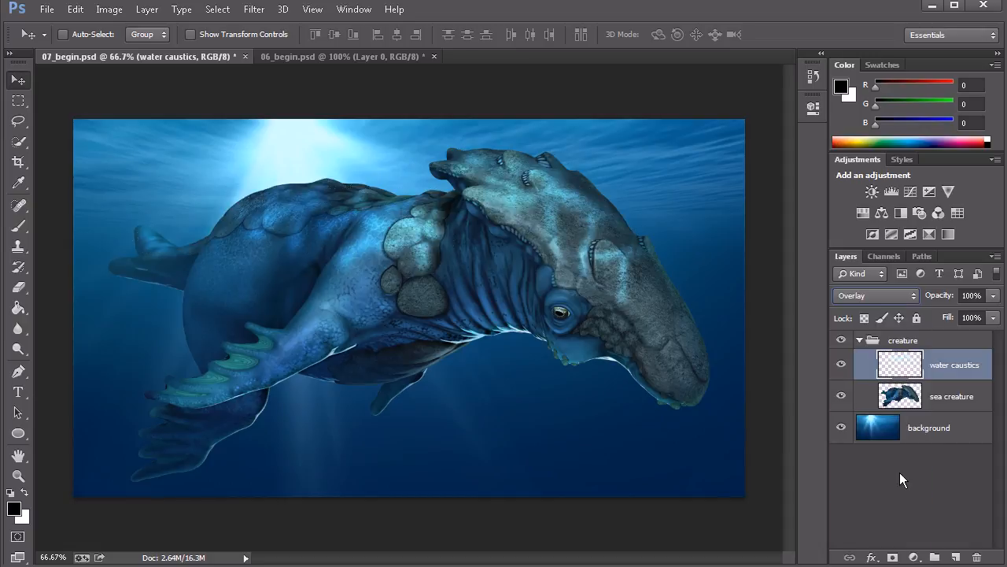